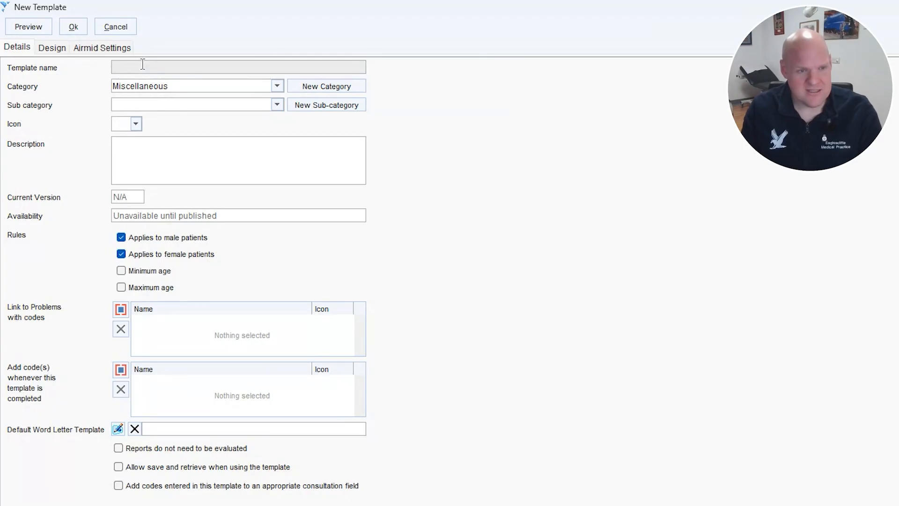
- Enter the template name and file the template under category EMP, sub category Admin
text('s example)
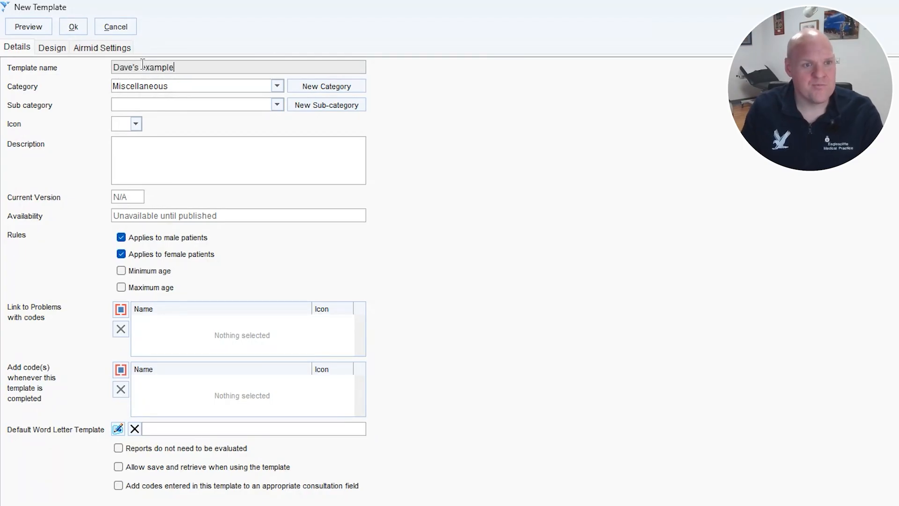
click(201, 91)
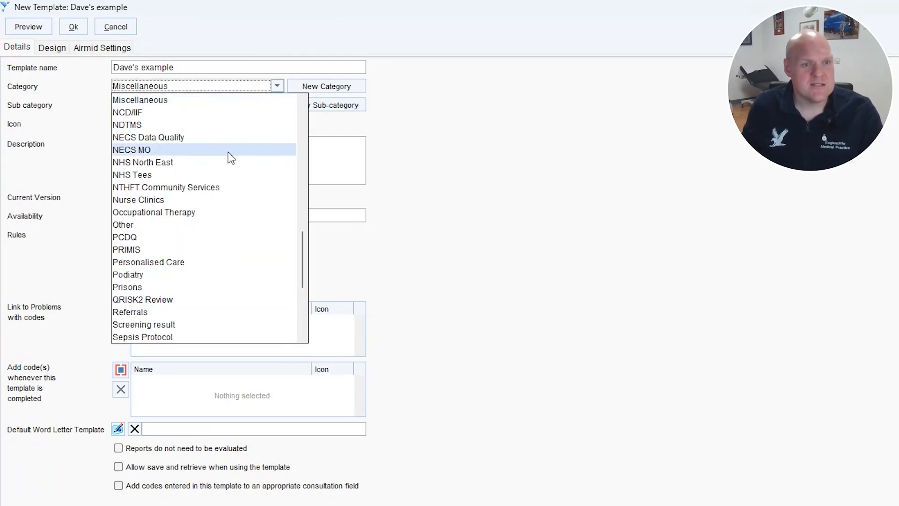
drag(302, 265, 298, 183)
click(182, 253)
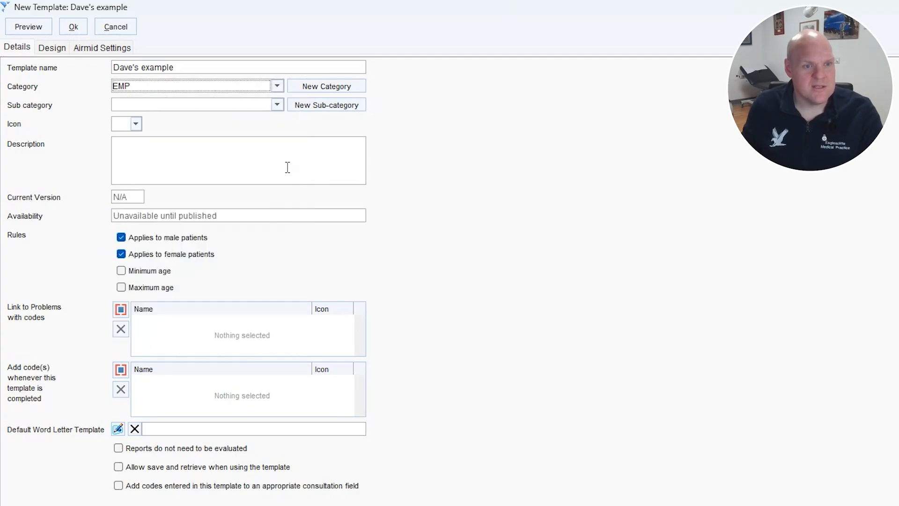
click(217, 106)
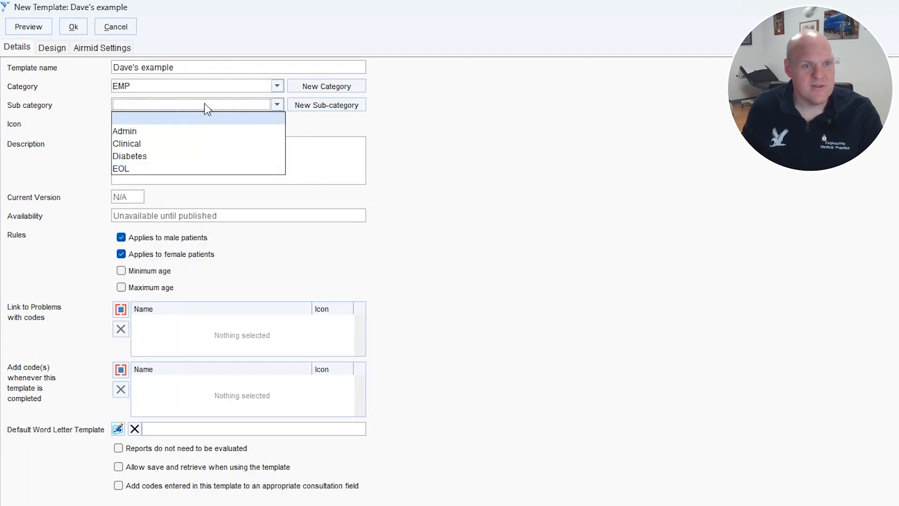
click(209, 130)
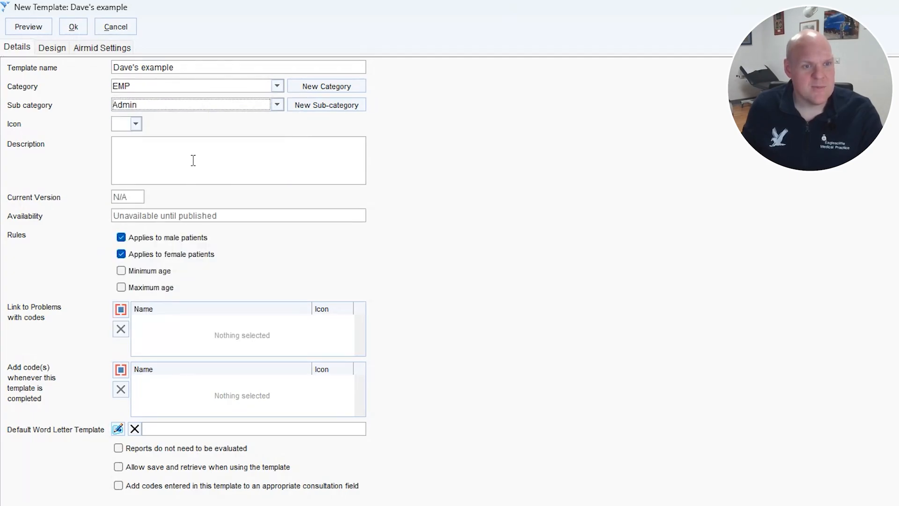
- Assign the orange ball icon to the template
click(137, 124)
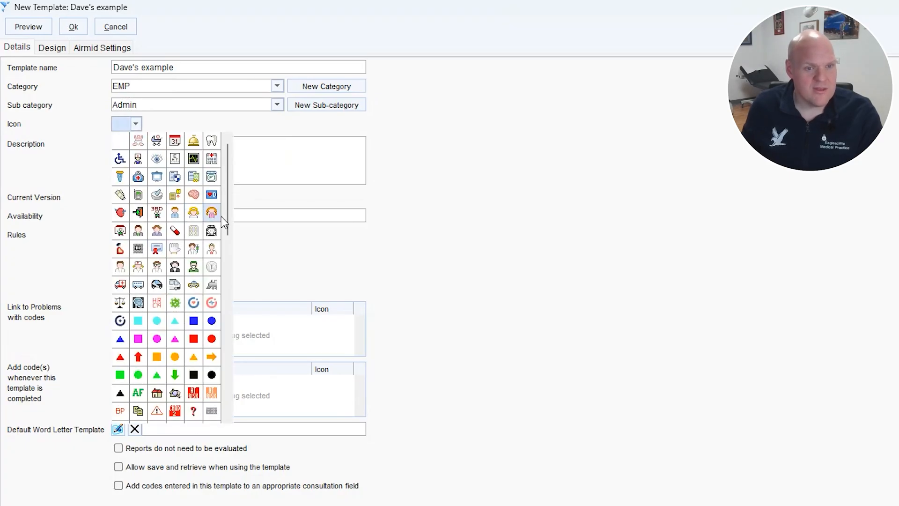
scroll(230, 222, down, 10)
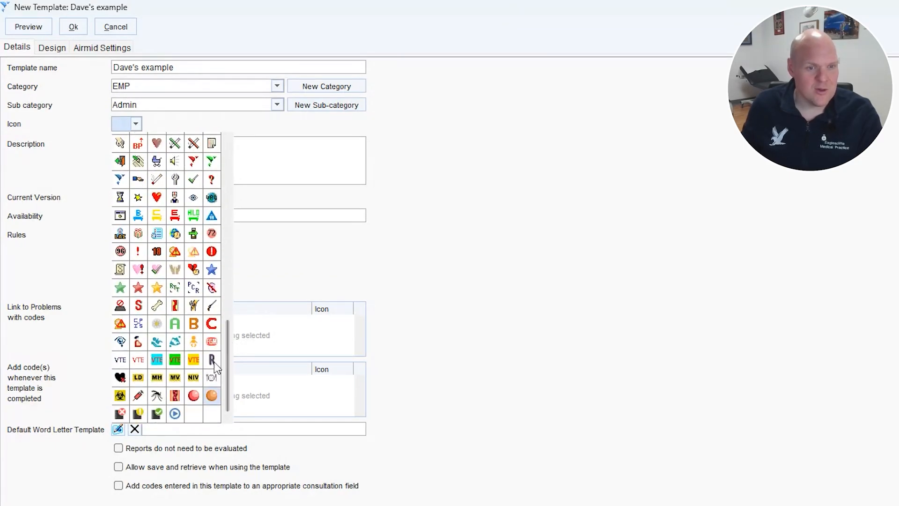
click(211, 395)
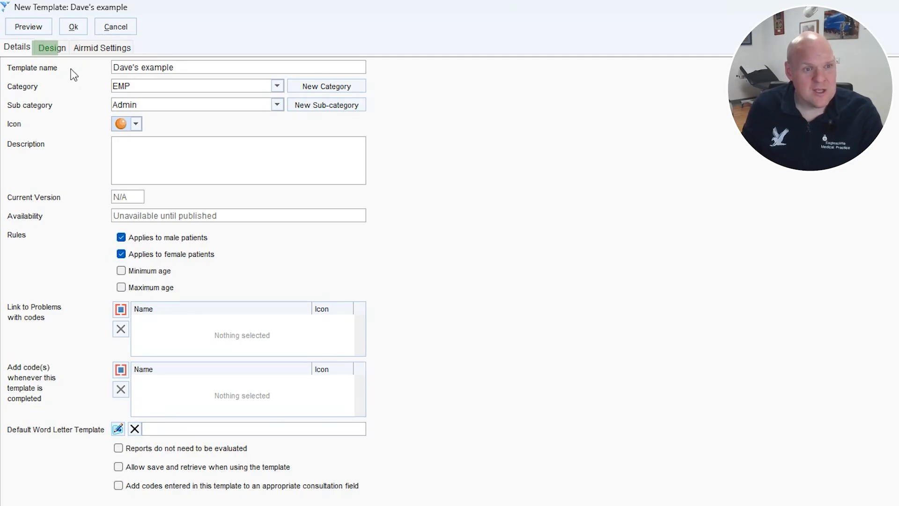
- In the template design, enlarge Page 1 to about 828 x 516 pixels and draw a Quick Action Button on it
click(57, 52)
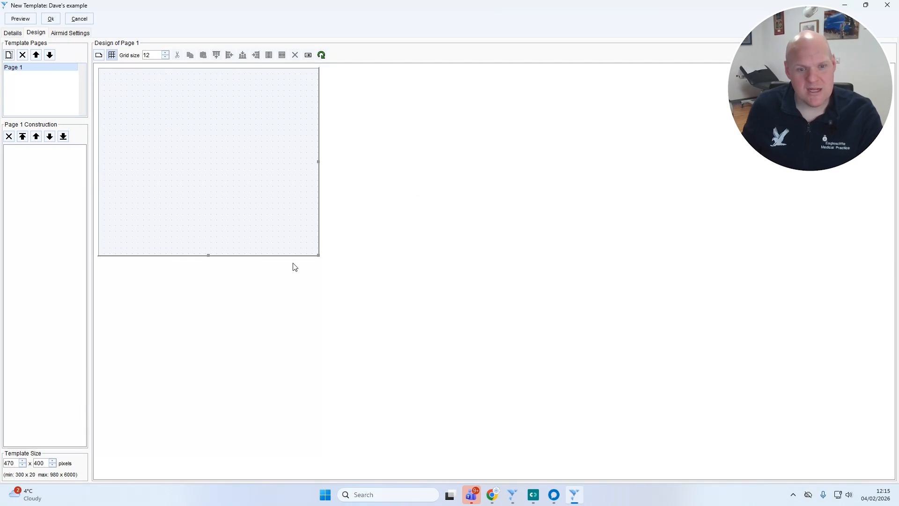
drag(317, 254, 486, 309)
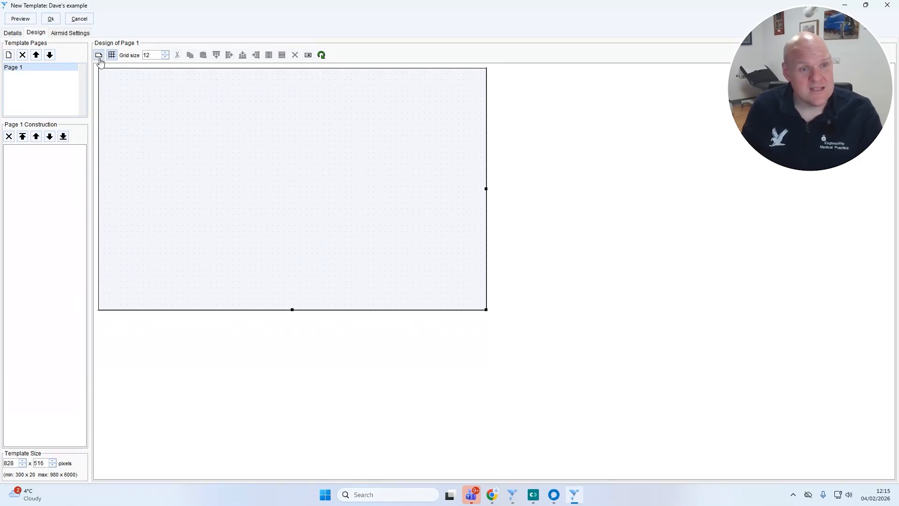
click(100, 59)
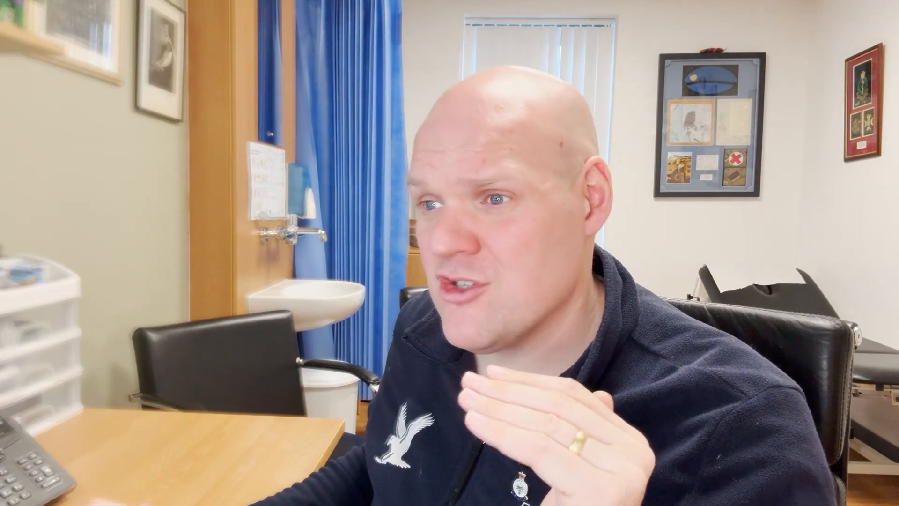
drag(215, 194, 383, 265)
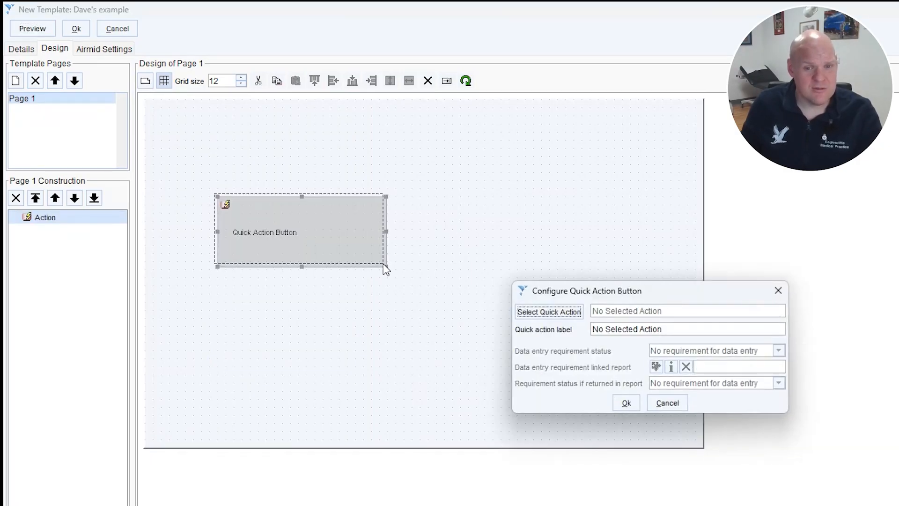
- Link the button to a New Acute of the specific drug Easyhaler Beclometasone 200micrograms/dose dry powder inhaler (Orion Pharma (UK) Ltd)
click(534, 312)
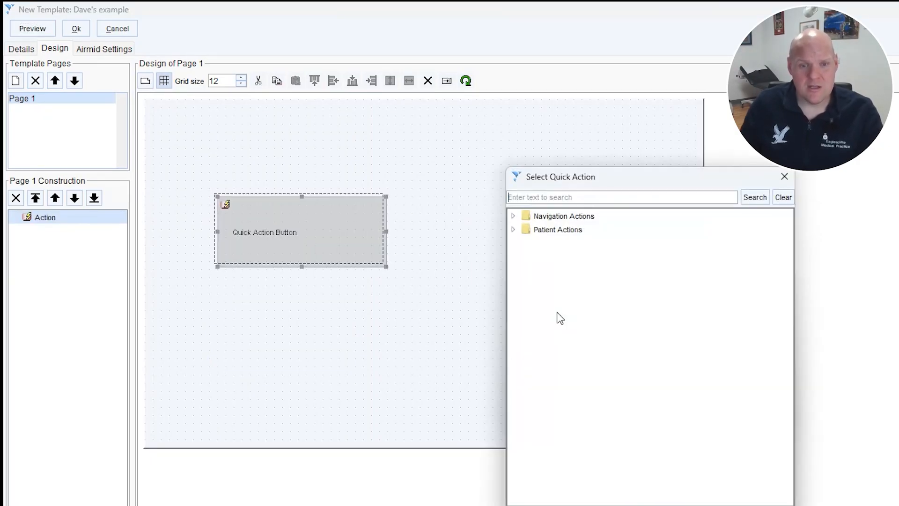
text(ad)
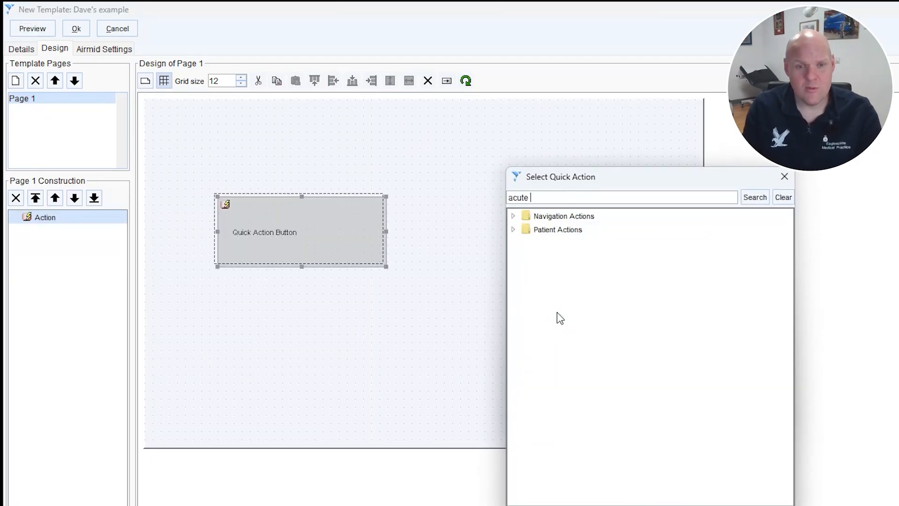
key(Return)
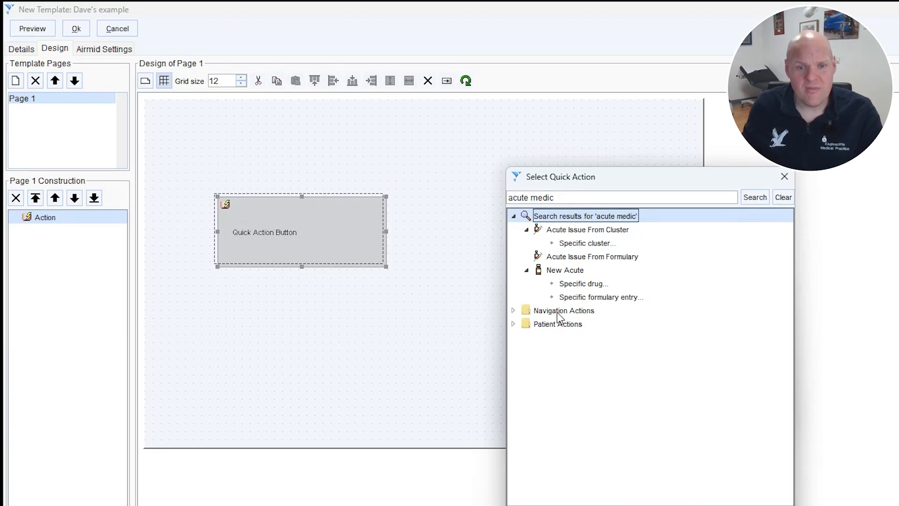
double_click(582, 285)
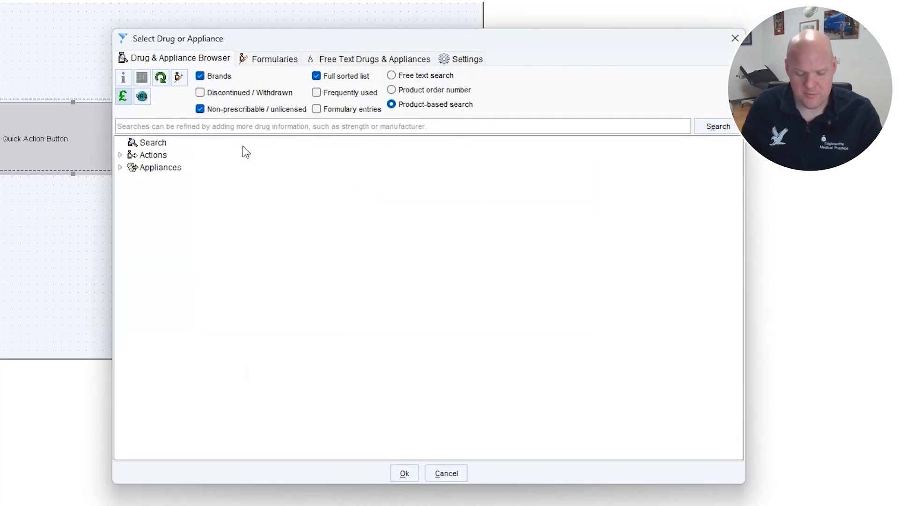
text(ea)
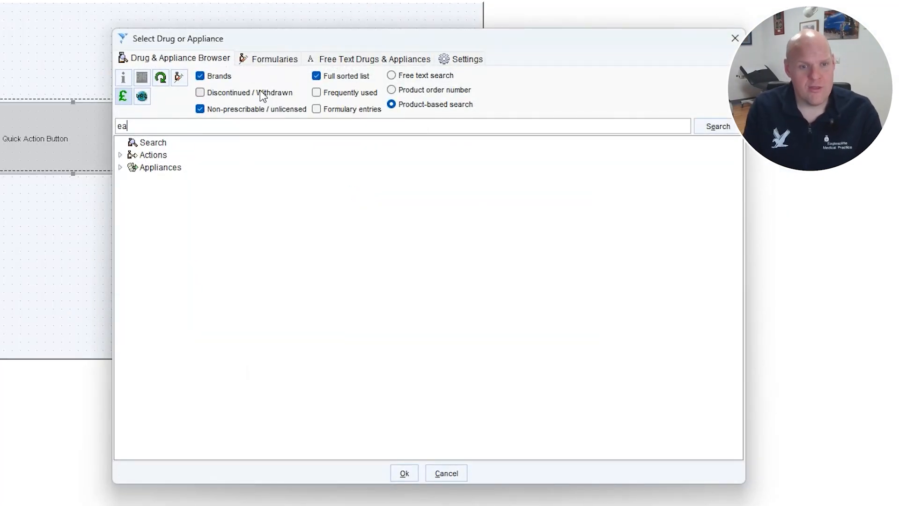
text(syhaler)
key(Return)
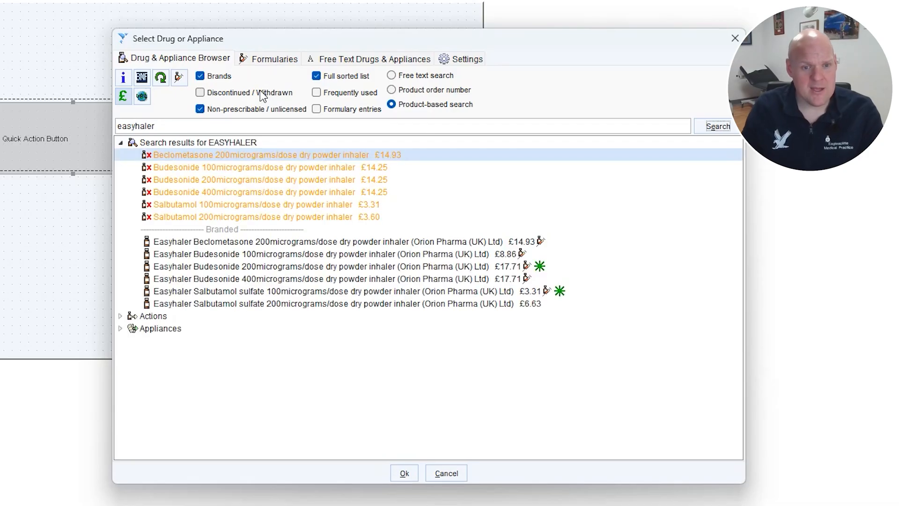
double_click(299, 242)
triple_click(442, 240)
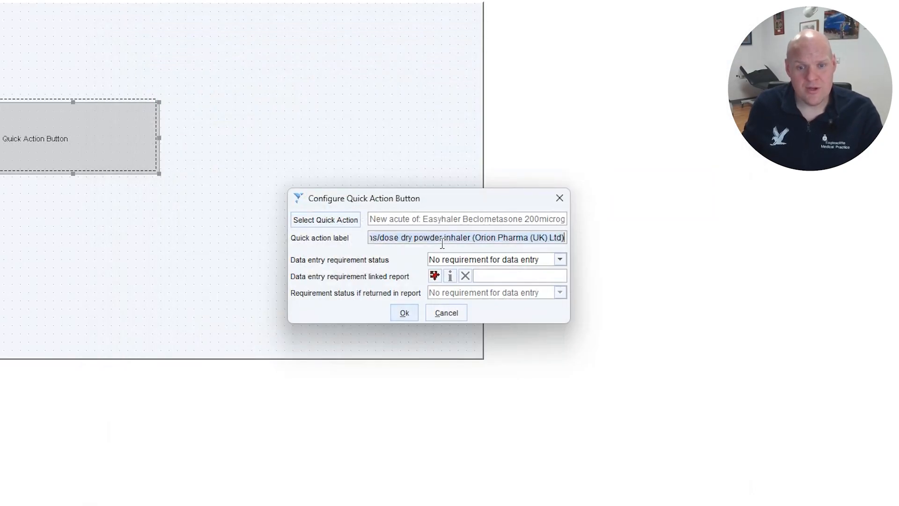
drag(472, 239, 611, 244)
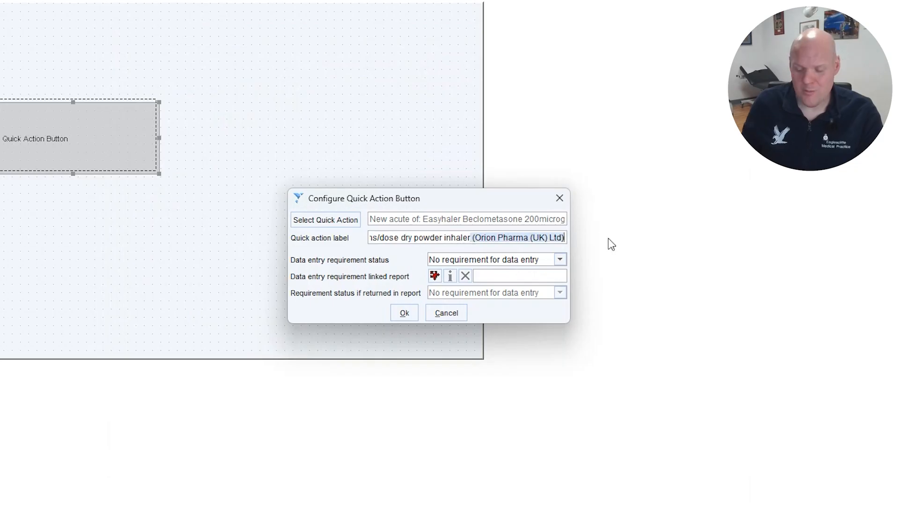
key(BackSpace)
key(Home)
key(Delete)
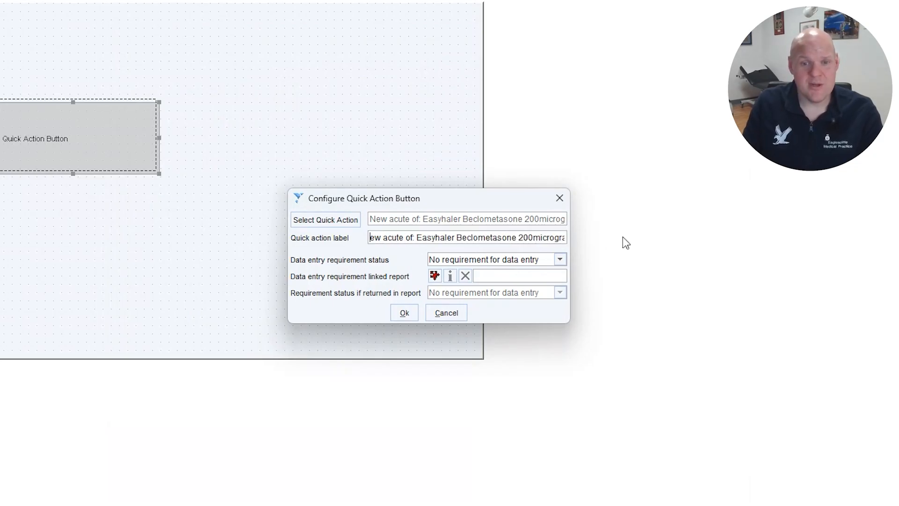
key(Delete)
key(Delete)
key(Delete)
key(Delete)
key(Delete)
key(Delete)
key(Delete)
key(Delete)
key(Delete)
key(Delete)
key(Delete)
key(Delete)
key(Delete)
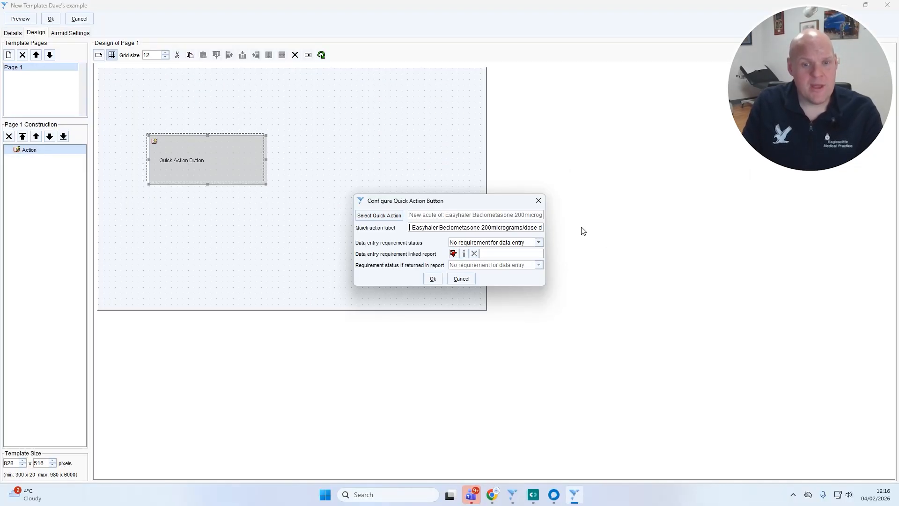
click(435, 279)
click(449, 271)
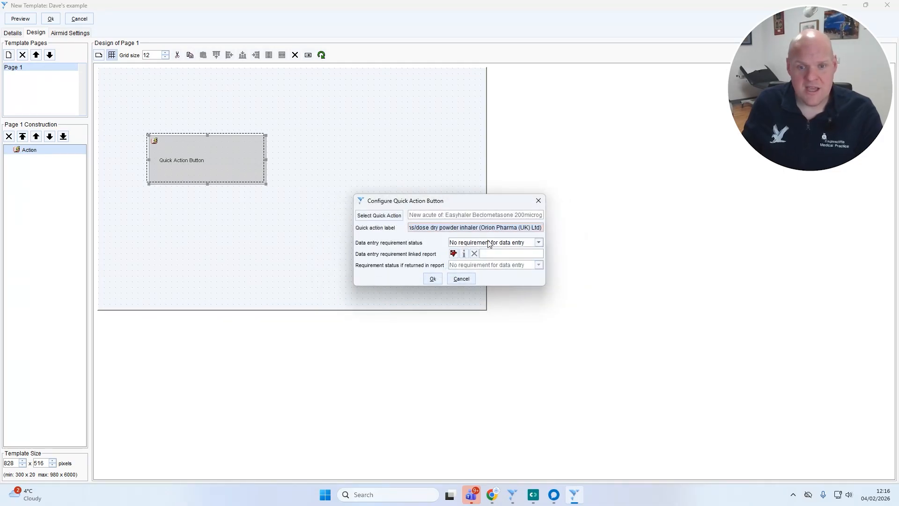
- Shorten the quick action label to "Easyhaler Beclometasone 200mcg" and accept the button configuration
click(480, 229)
drag(479, 229, 564, 229)
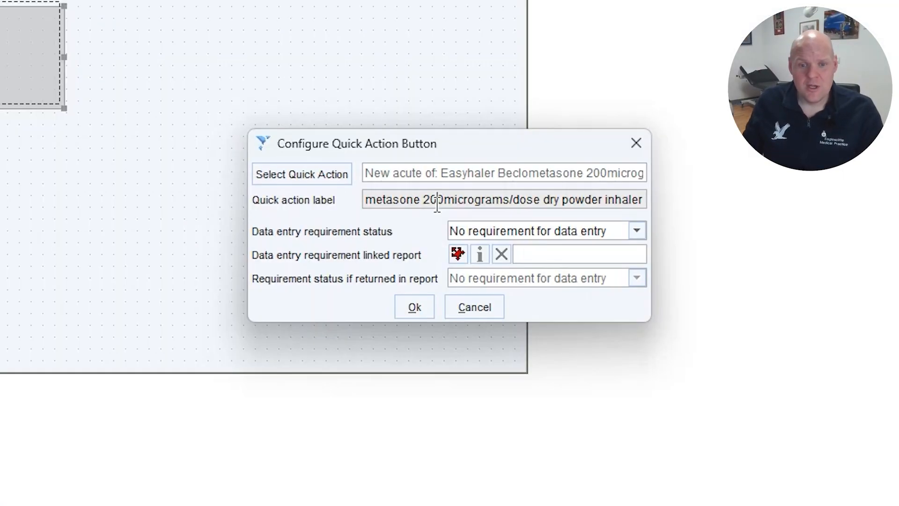
drag(421, 206, 725, 198)
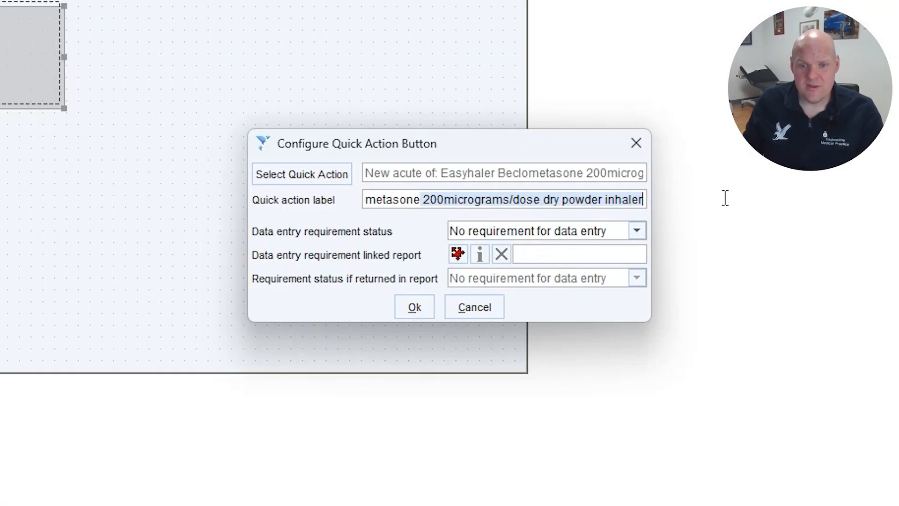
key(BackSpace)
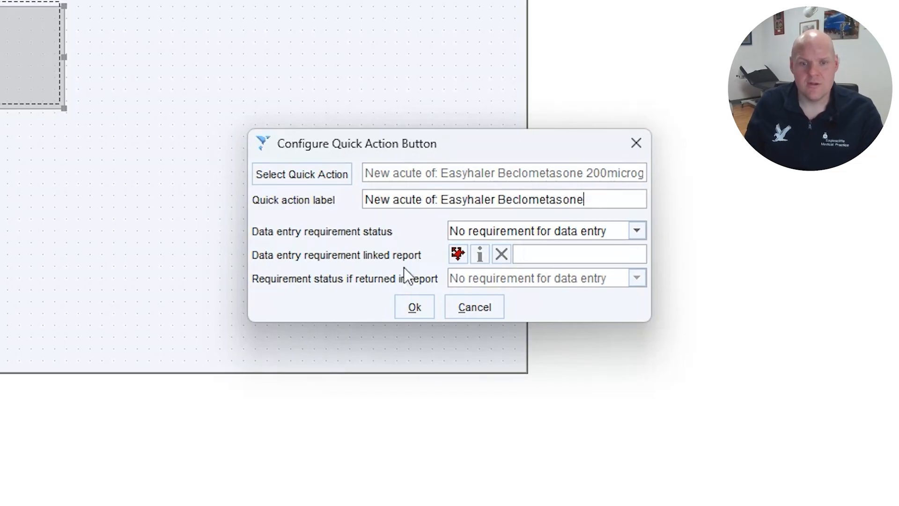
drag(439, 199, 71, 171)
key(BackSpace)
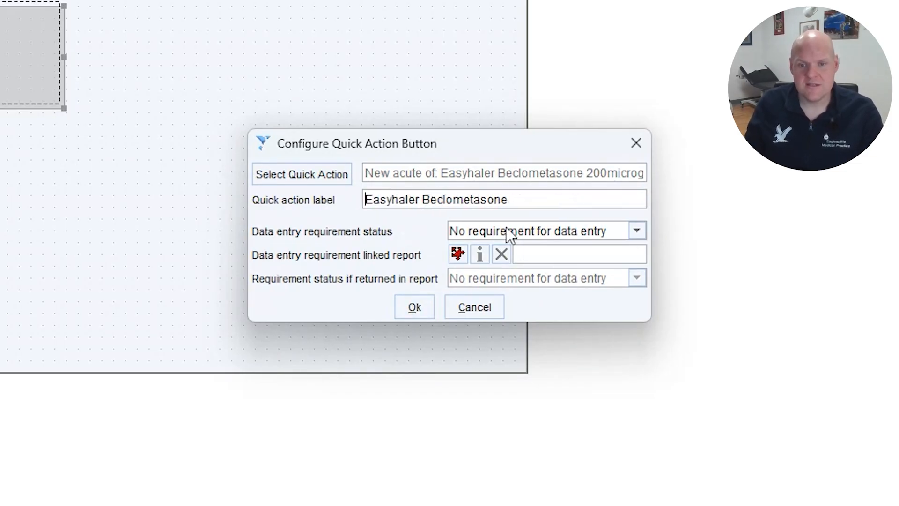
click(570, 202)
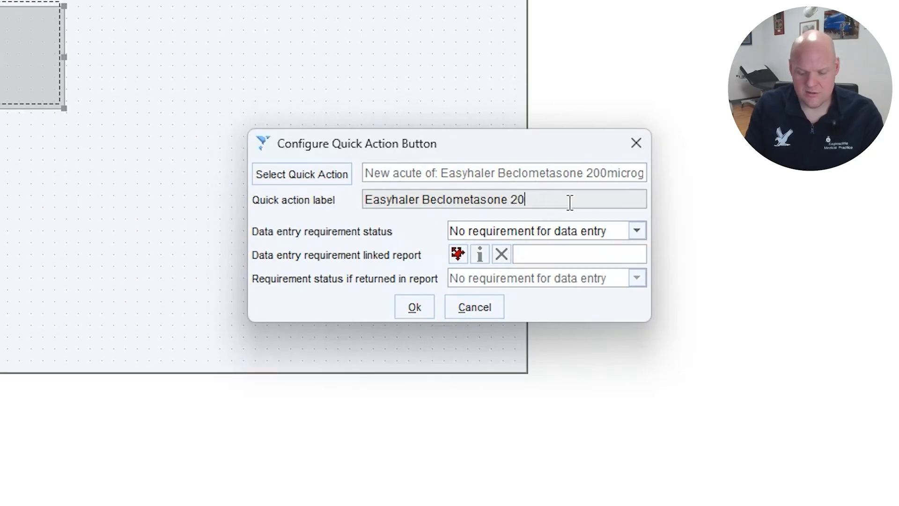
click(414, 308)
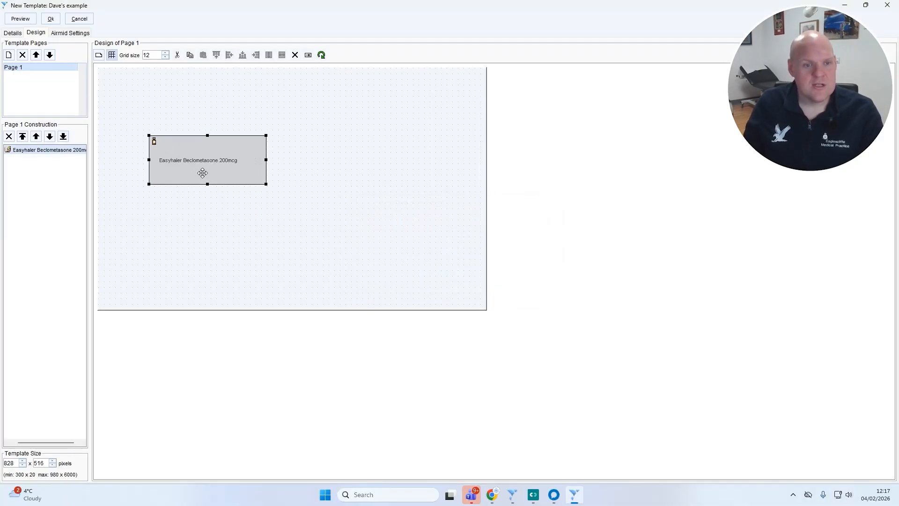
- Move the Easyhaler button slightly closer to the page's left edge and preview the template
drag(203, 174, 174, 185)
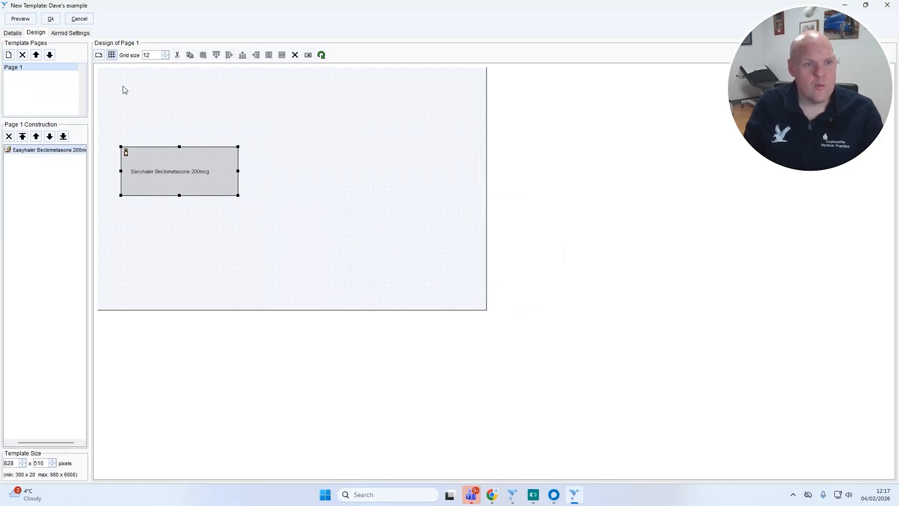
click(21, 19)
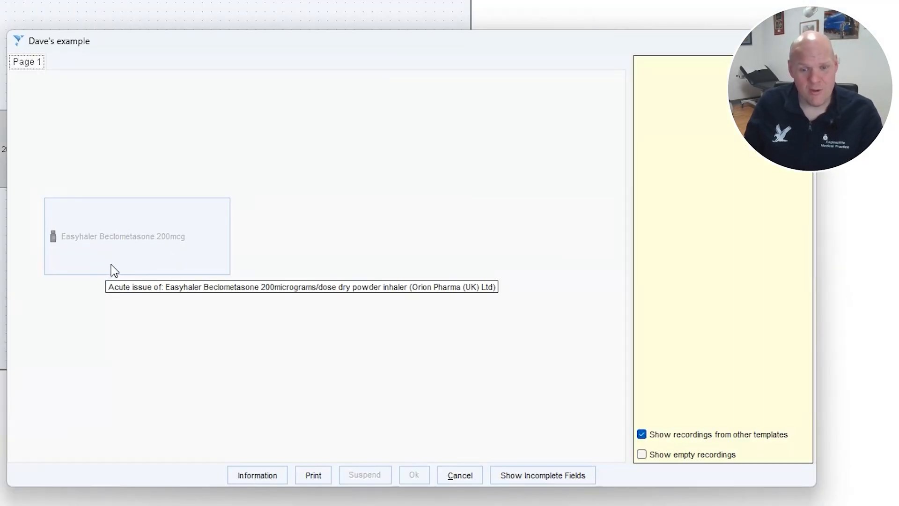
click(471, 475)
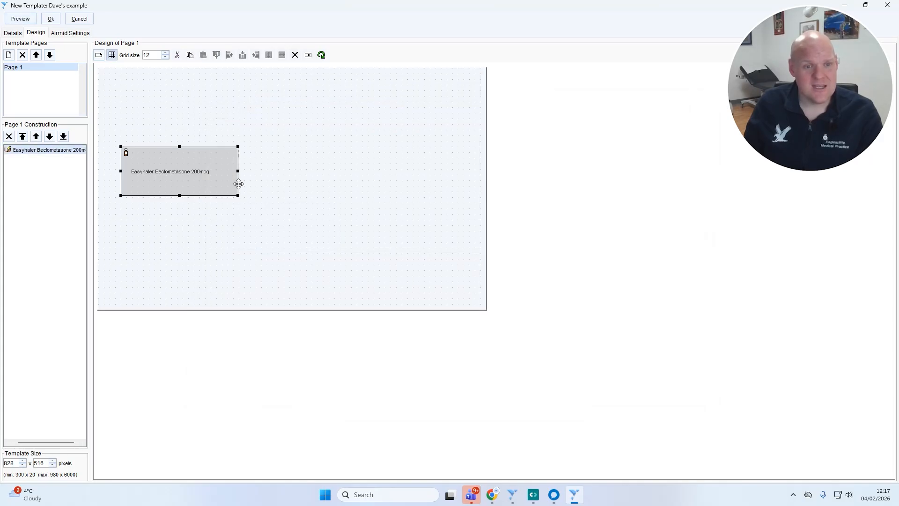
click(255, 156)
- Draw a second Quick Action Button on the page below the Easyhaler button
click(98, 55)
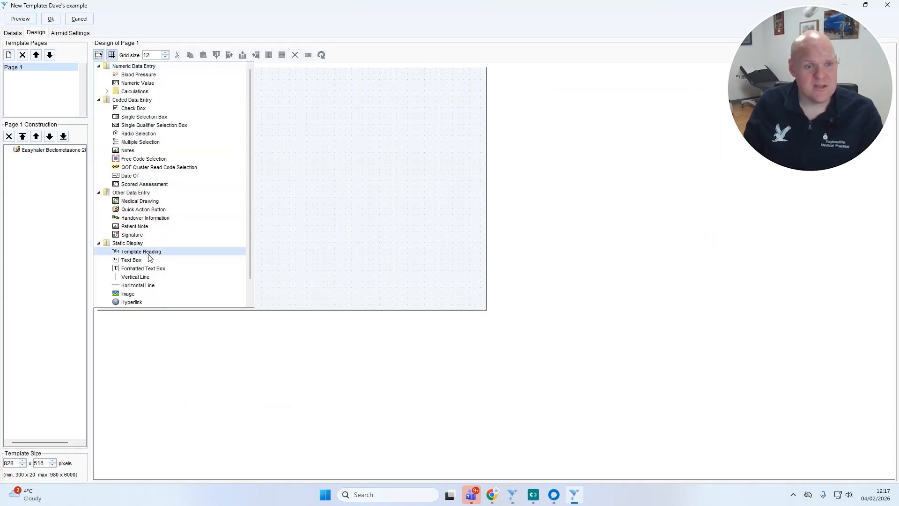
click(140, 210)
drag(131, 214, 278, 260)
- Search the quick actions for "word" and choose a specific Word letter template with sender, recipient and letter type, from this organisation to the patient
click(395, 218)
key(ctrl+a)
key(BackSpace)
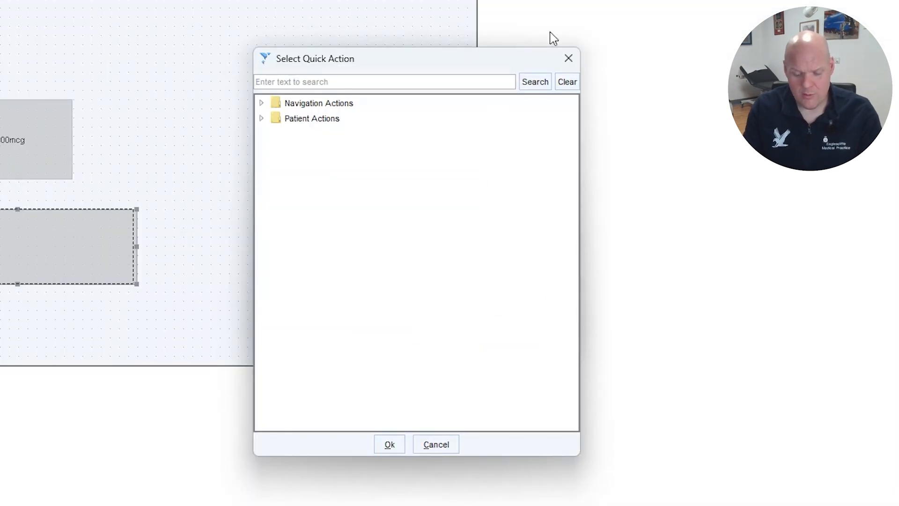
text(word)
key(Return)
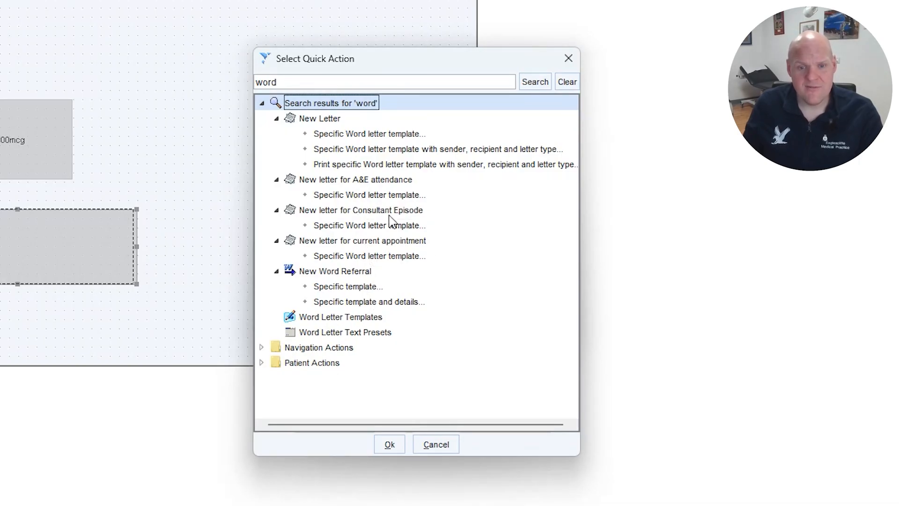
click(345, 135)
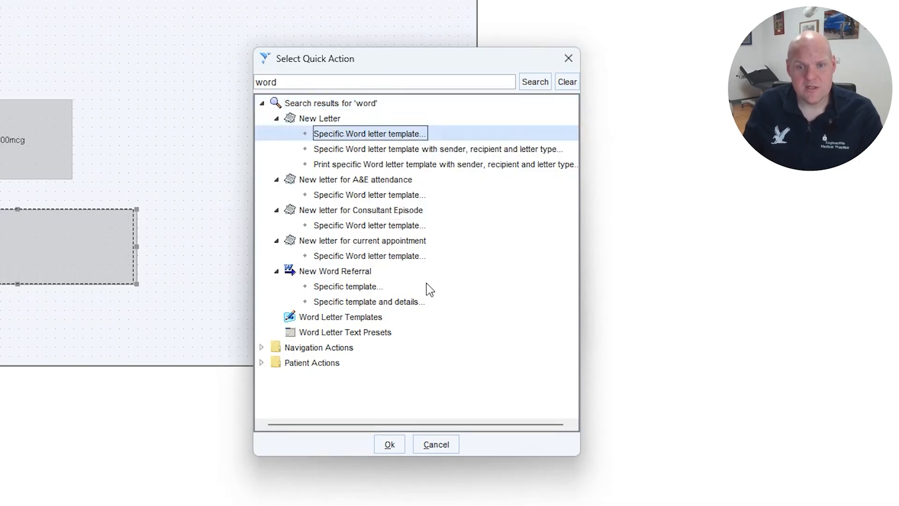
click(429, 150)
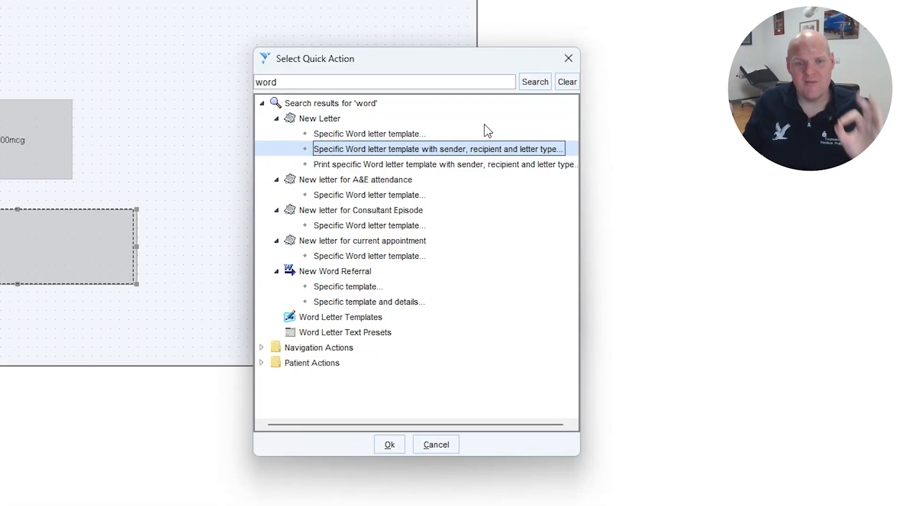
double_click(414, 155)
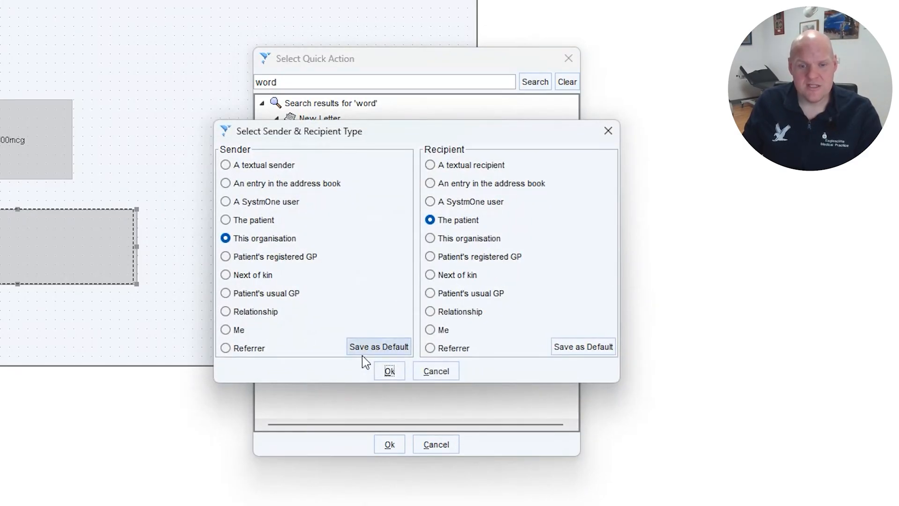
click(389, 371)
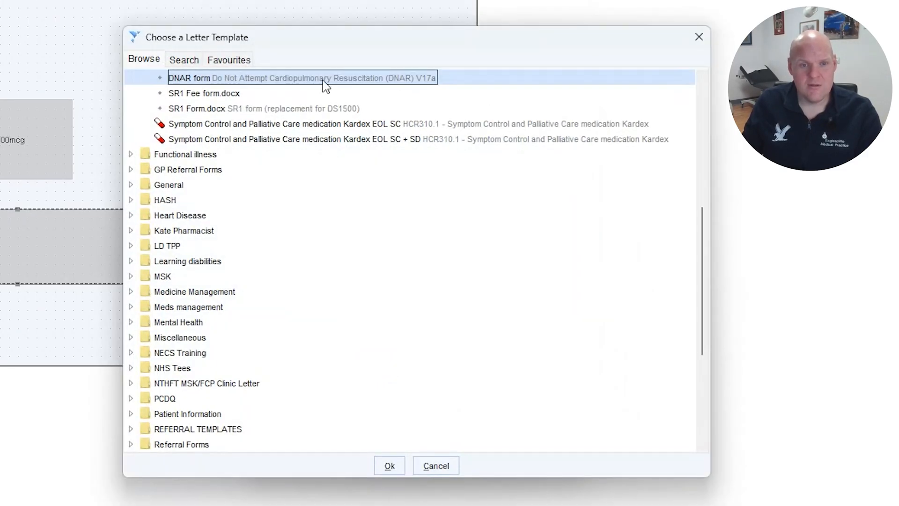
- Search the letter templates for "emerge" and choose the Emergency Admission Letter from EMP / Referral Documents
click(184, 60)
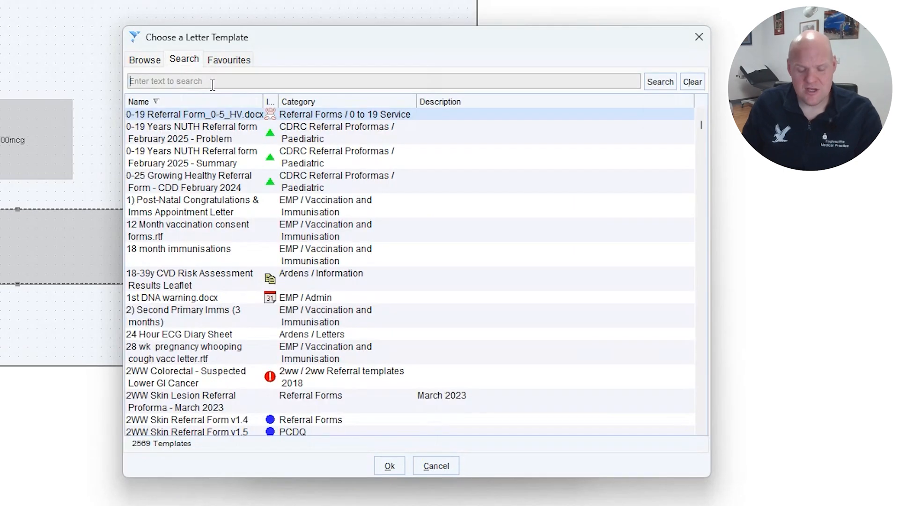
text(emerge)
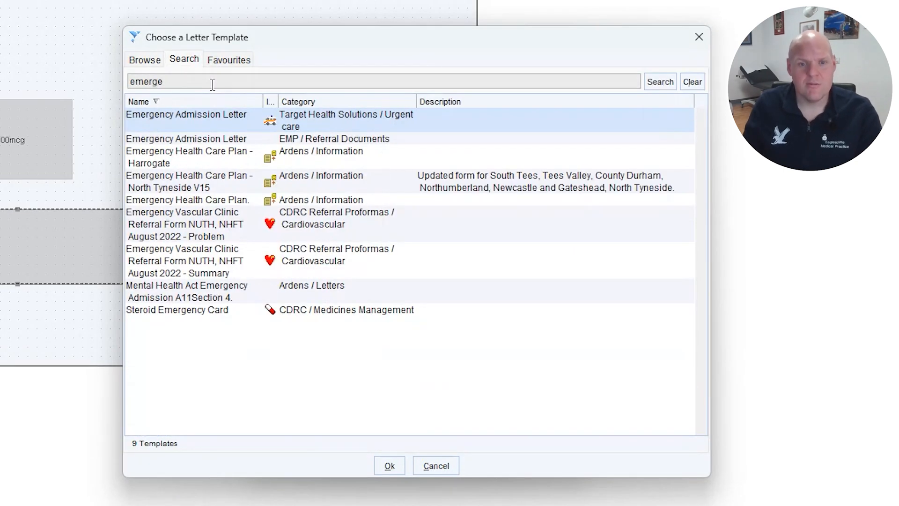
click(348, 127)
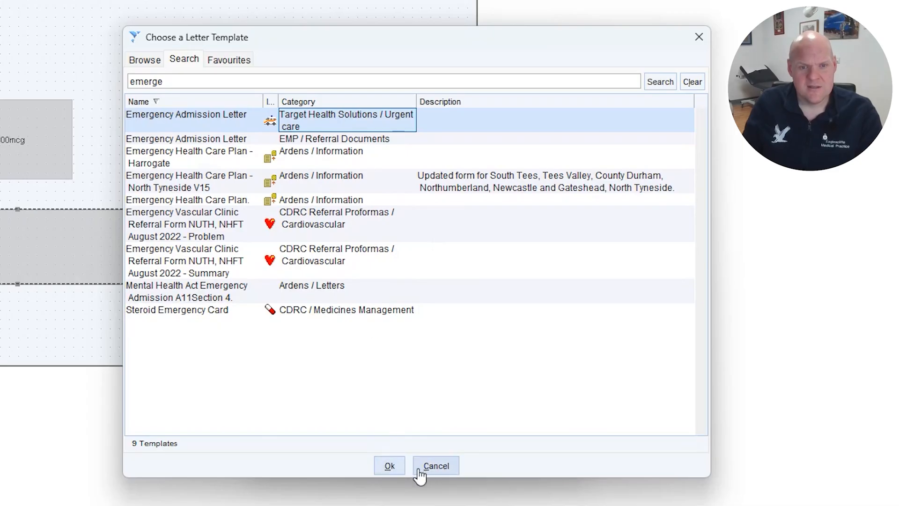
click(350, 139)
click(392, 467)
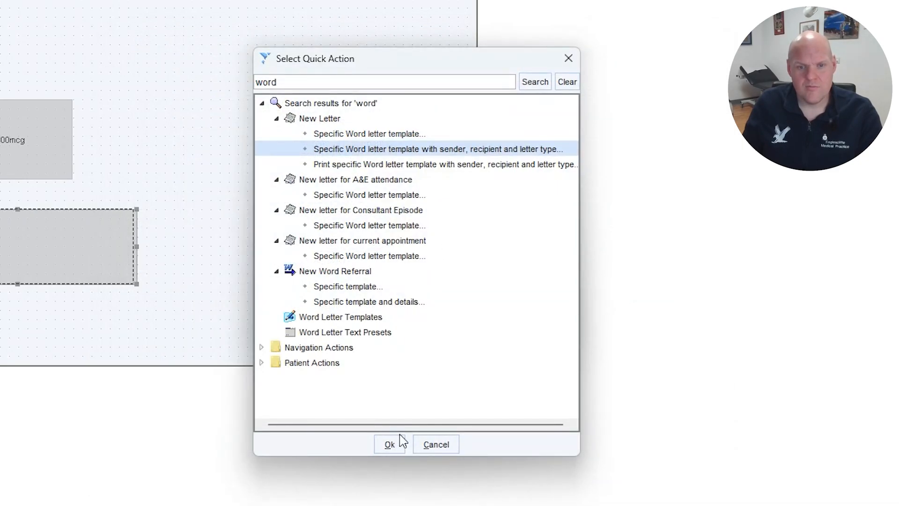
click(401, 436)
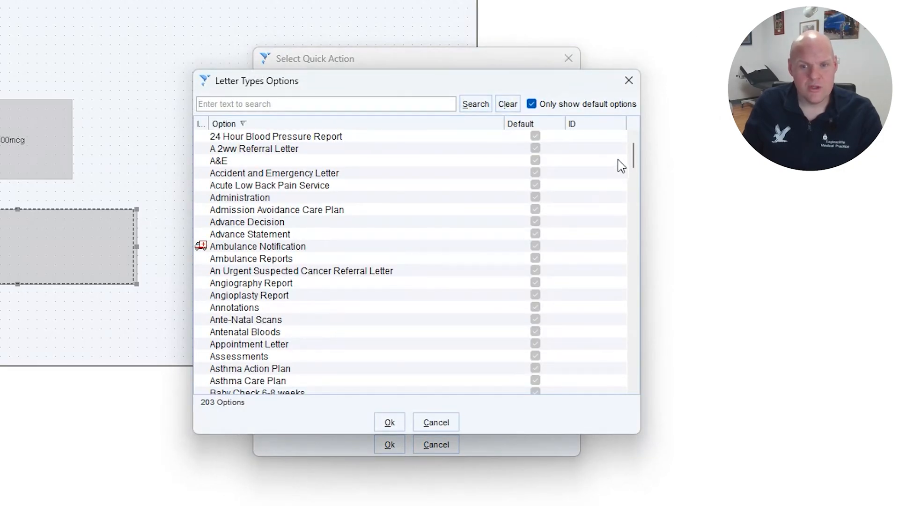
- Look through the available letter types and cancel the letter type and quick action selection
drag(634, 160, 632, 341)
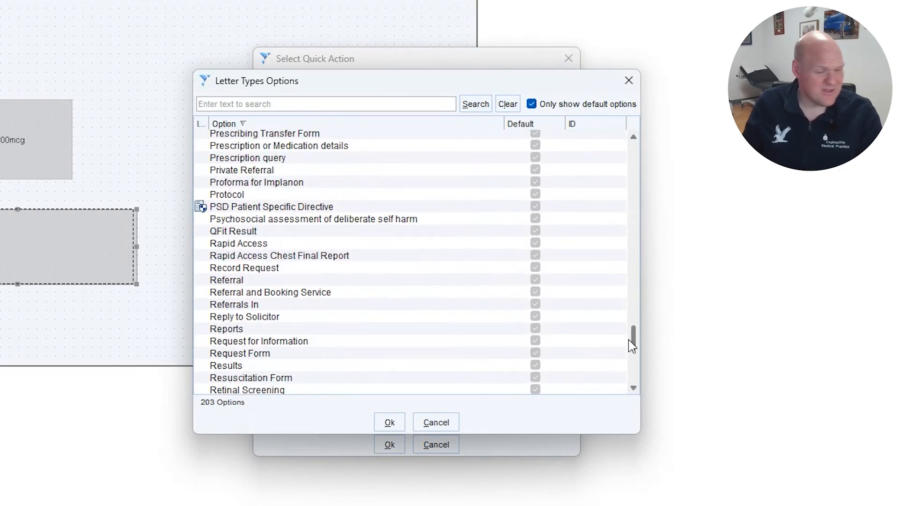
click(433, 422)
click(443, 447)
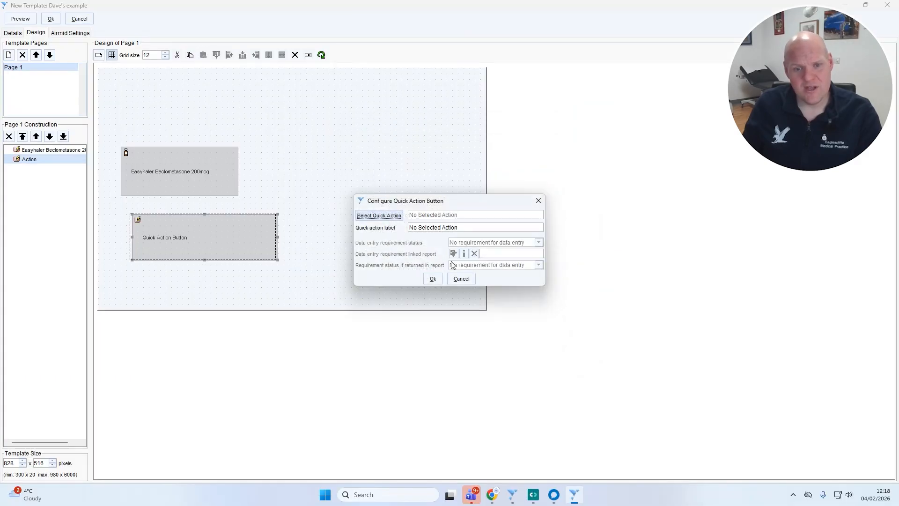
click(462, 278)
- Align the second quick action button beneath the Easyhaler button and search its actions for "protocol", selecting Launch Protocol's specific protocol option
drag(239, 237, 205, 235)
double_click(209, 238)
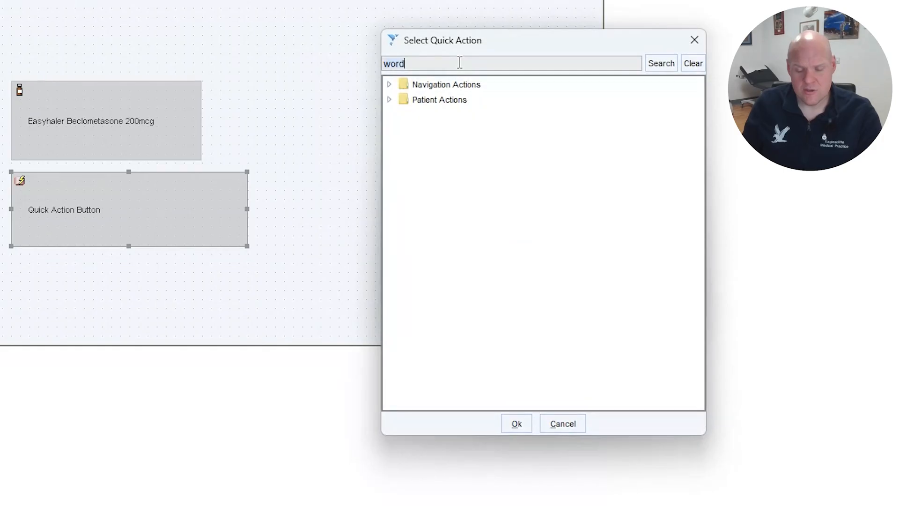
key(BackSpace)
text(protocol)
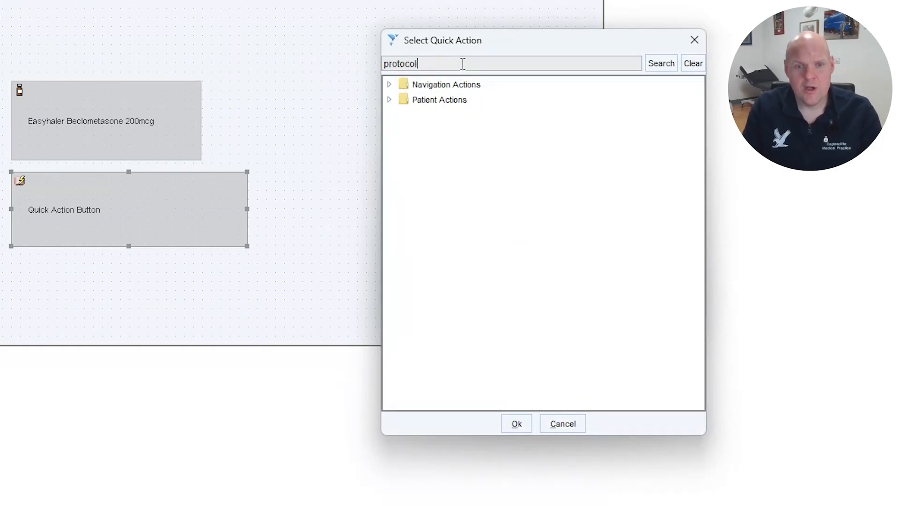
key(Return)
key(Down)
key(Down)
key(Down)
key(Down)
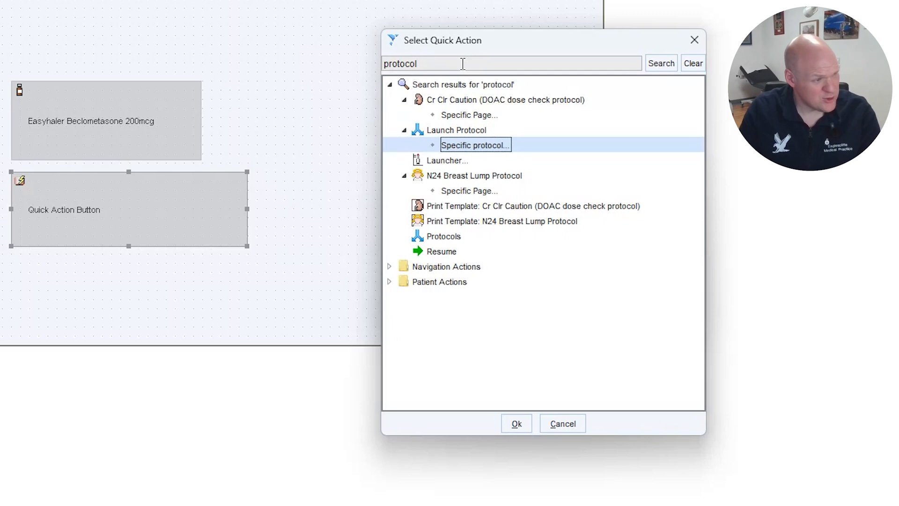
- Cancel the quick action selection and delete the second Quick Action Button from the page
click(565, 423)
click(560, 299)
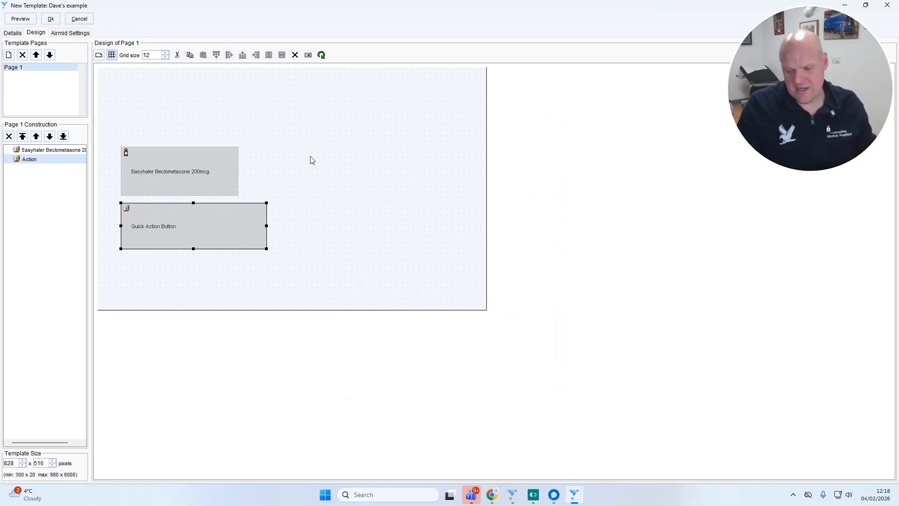
key(Delete)
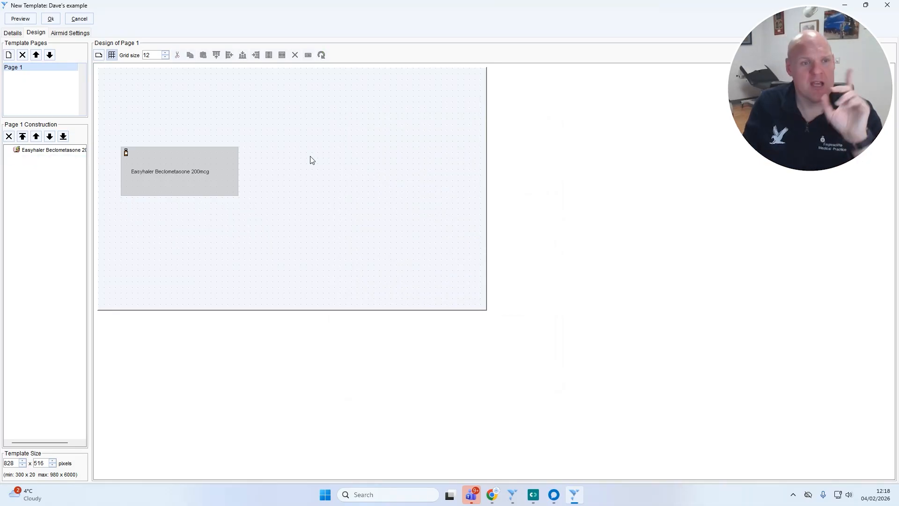
- Draw a Numeric Value component on the page, above and to the right of the Easyhaler button
click(98, 56)
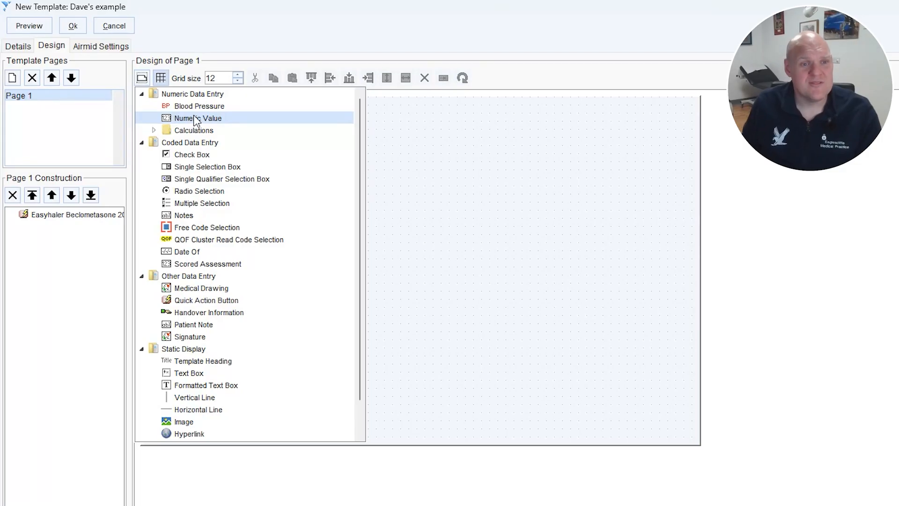
click(196, 121)
drag(377, 156, 570, 221)
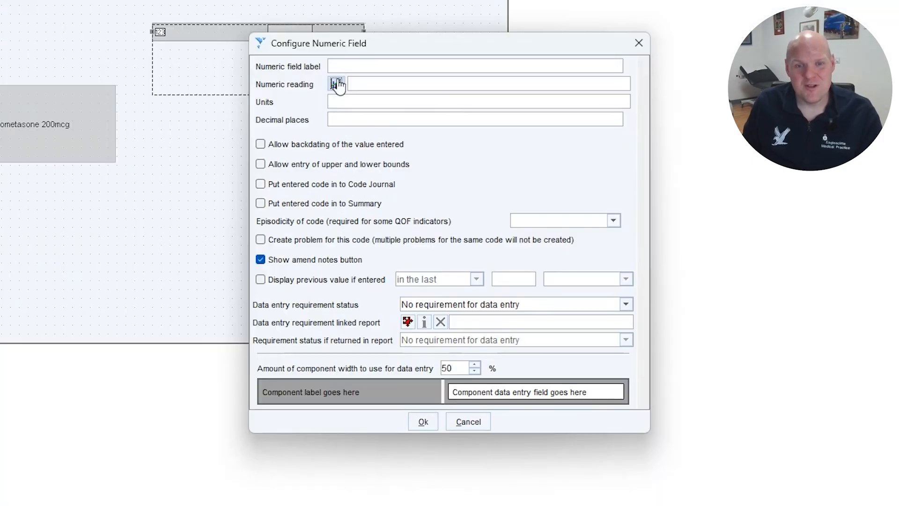
- Search the numeric readings for "oxygen sa", link the field to Oxygen saturation at periphery (X770D) and accept its configuration
click(337, 84)
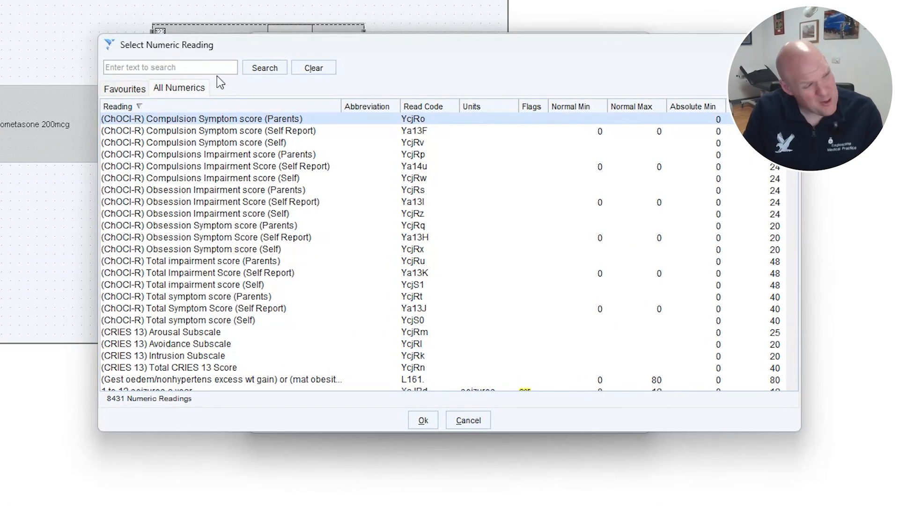
text(oxygen sa)
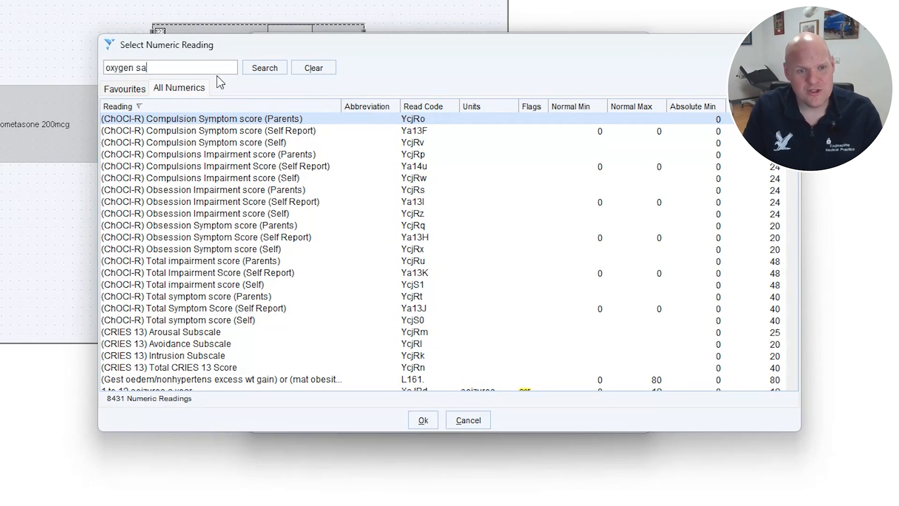
key(Return)
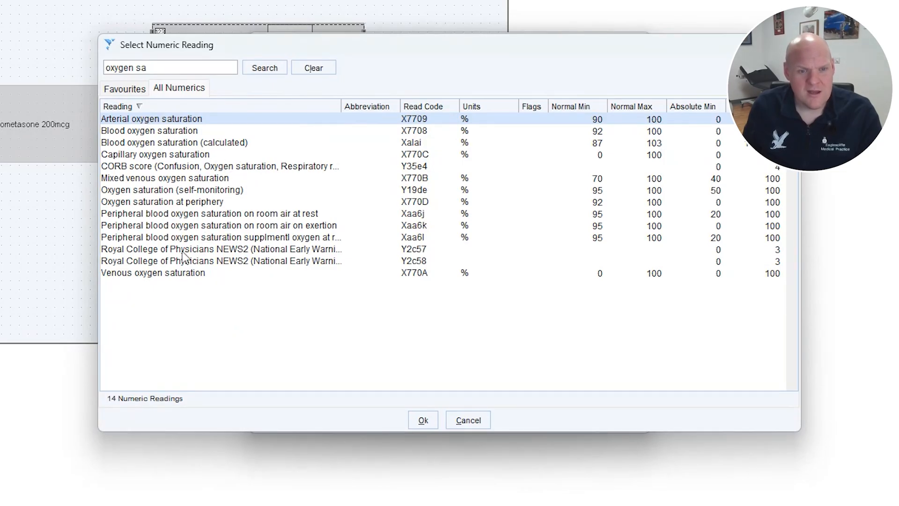
click(226, 191)
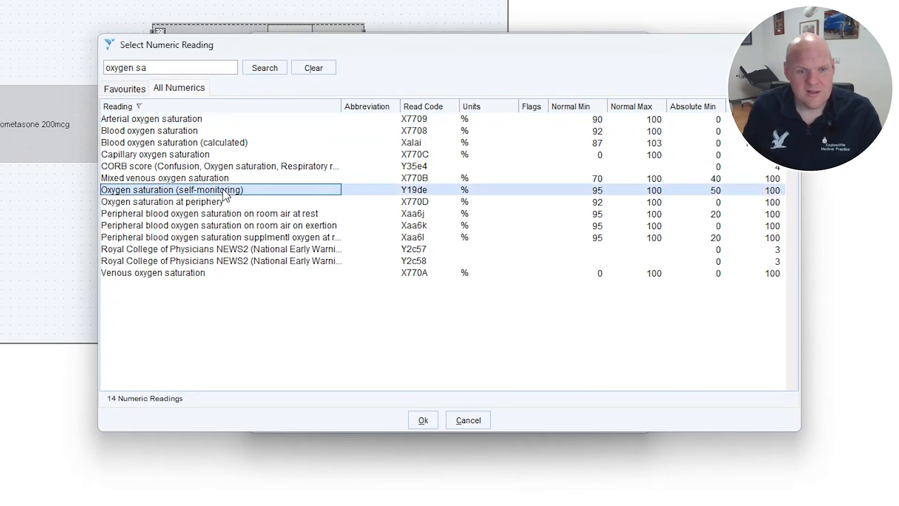
click(215, 203)
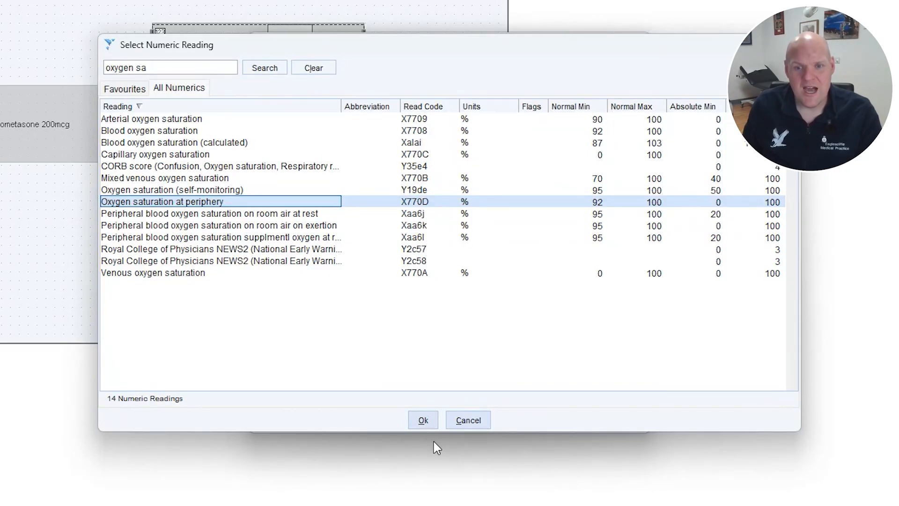
click(422, 421)
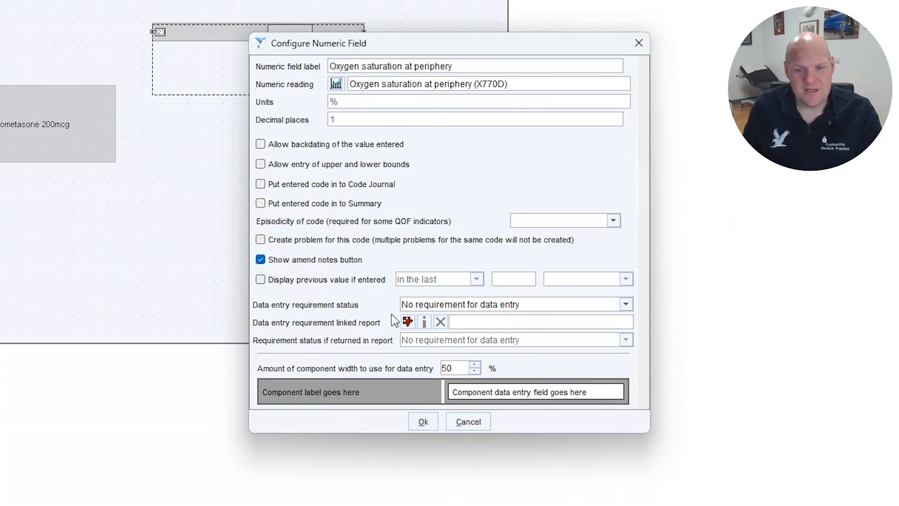
click(423, 421)
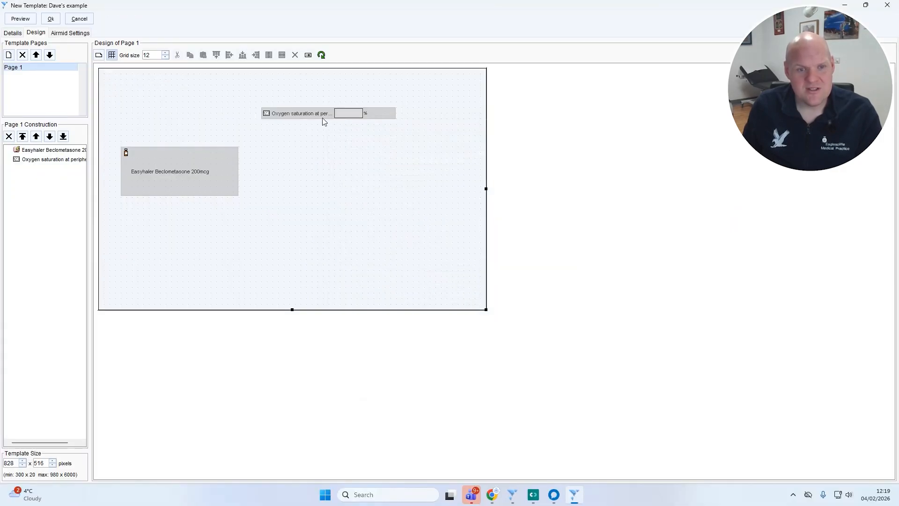
- Review the configuration of the oxygen saturation field and leave it without making changes
click(324, 113)
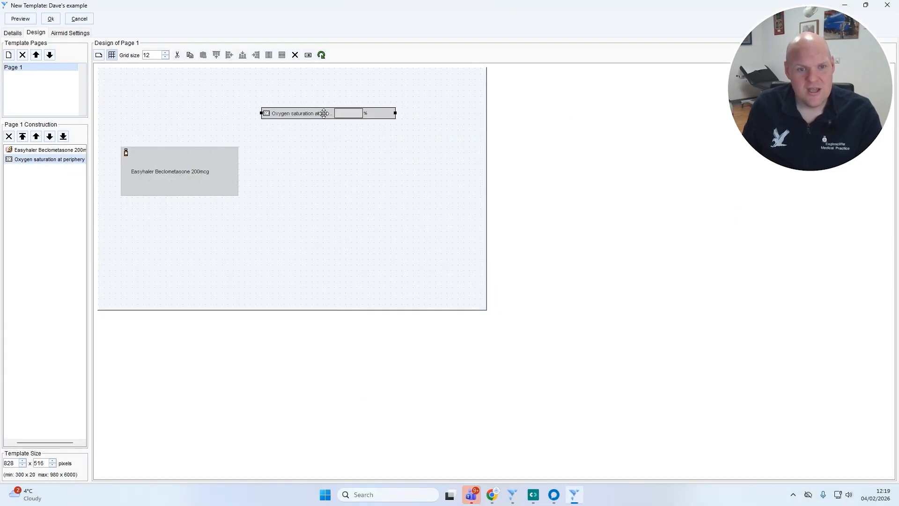
double_click(325, 113)
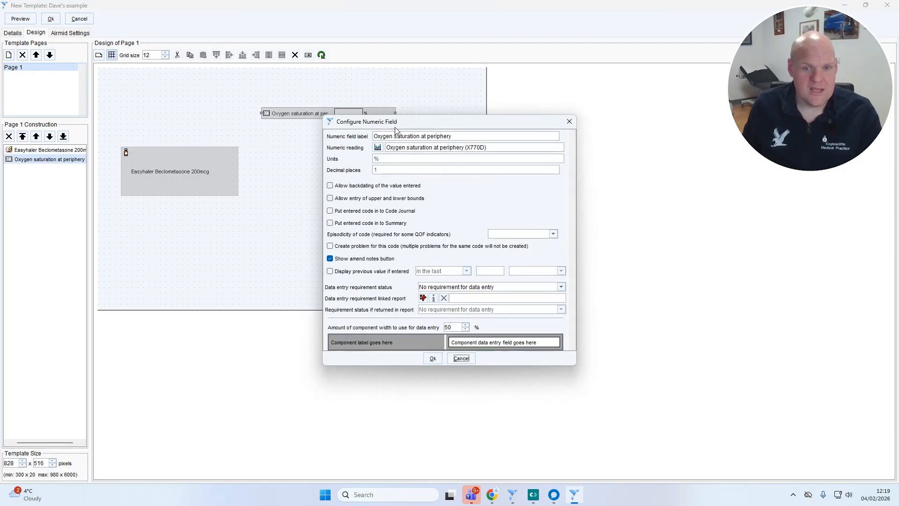
click(462, 358)
- Move the oxygen saturation field level with the Easyhaler button and preview the template
drag(324, 112, 353, 168)
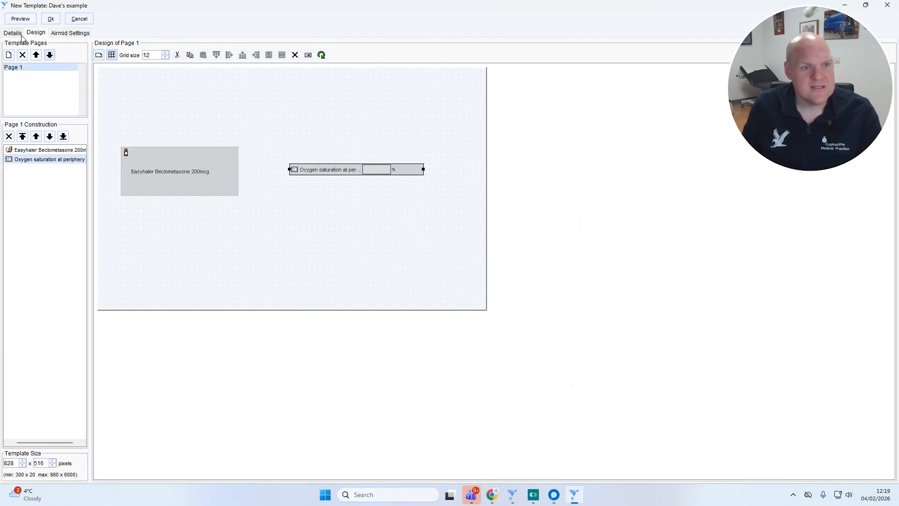
click(20, 19)
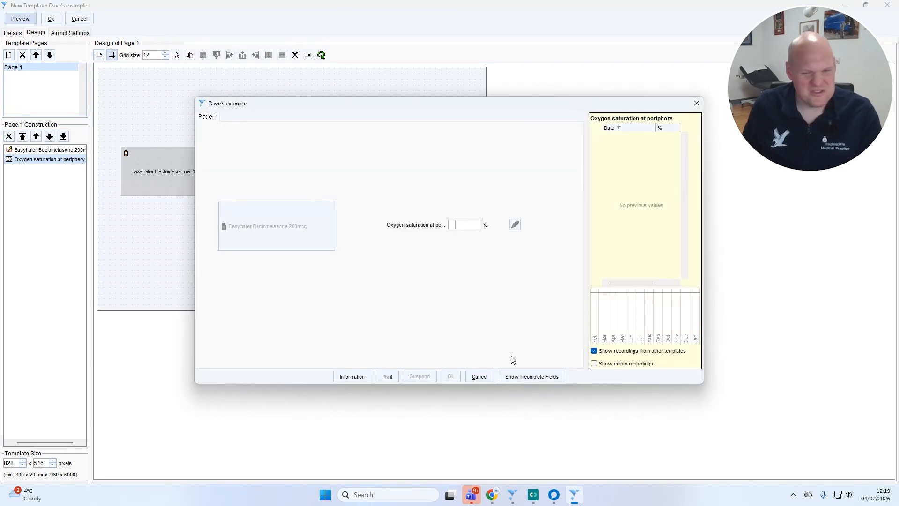
click(479, 377)
- Move the oxygen saturation field below the Easyhaler button, widen it across the page and open its configuration
drag(360, 170, 340, 265)
double_click(257, 266)
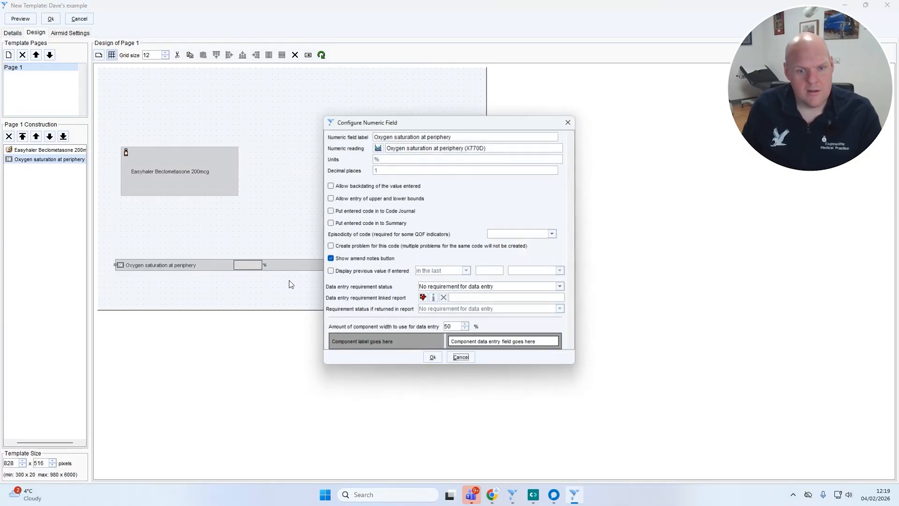
- Try 80 % and 75 % as the amount of component width to use for data entry
text(80)
key(Return)
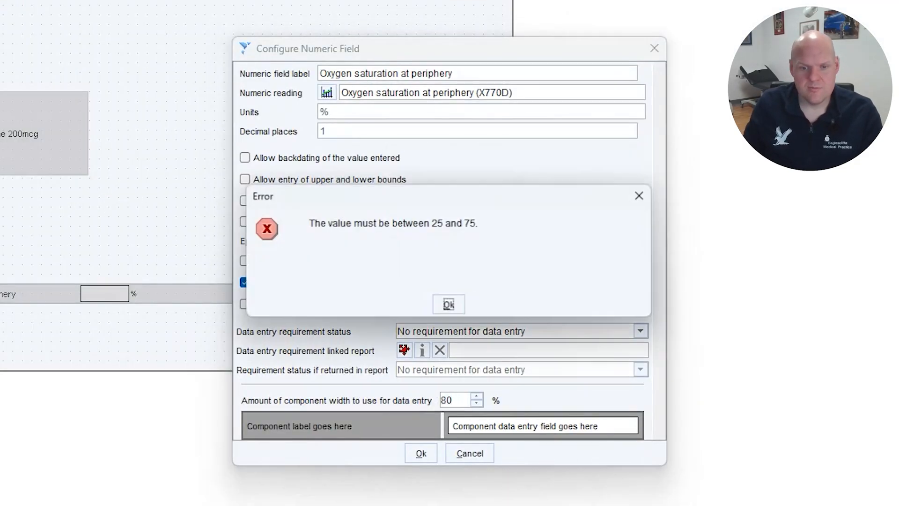
click(443, 307)
key(BackSpace)
key(BackSpace)
text(75)
key(Tab)
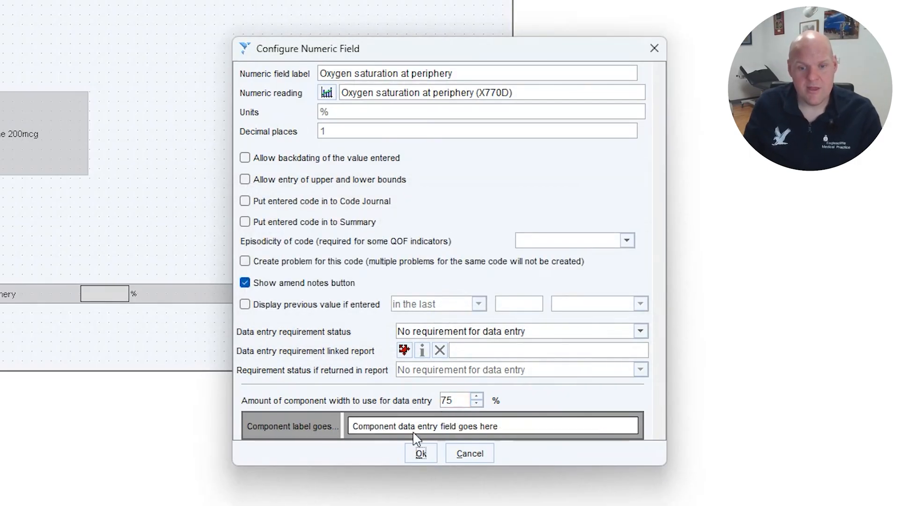
- Set the amount of component width used for data entry to 25 % and accept the oxygen saturation field's configuration
double_click(453, 401)
text(25)
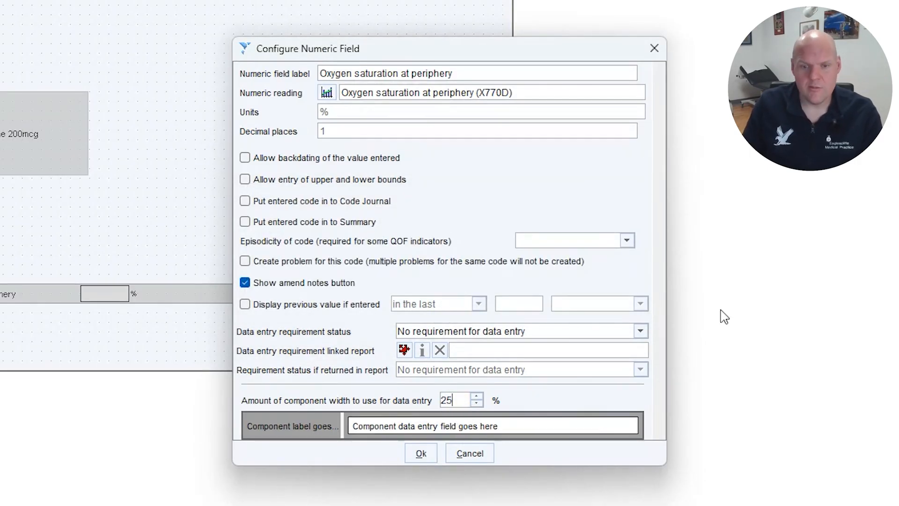
key(Tab)
click(420, 452)
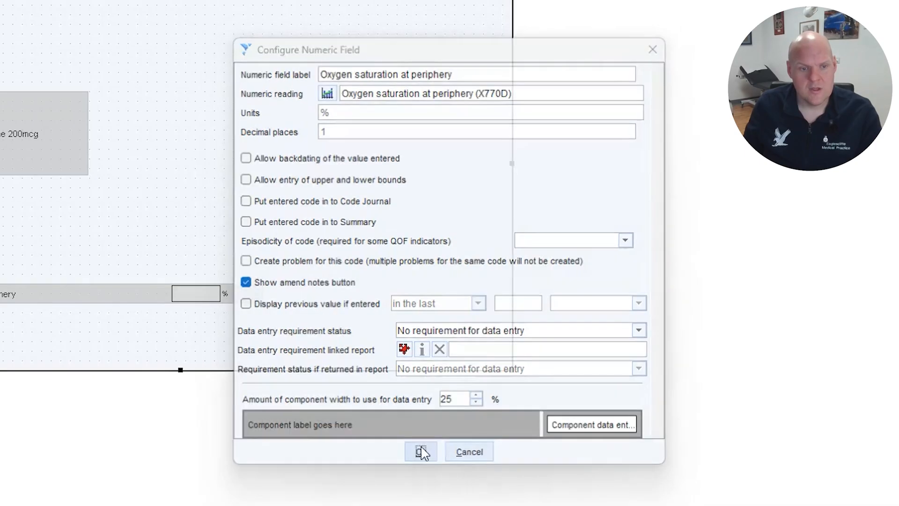
- Narrow the oxygen saturation field and move it directly beneath the Easyhaler button, aligned with the button's left edge
click(258, 264)
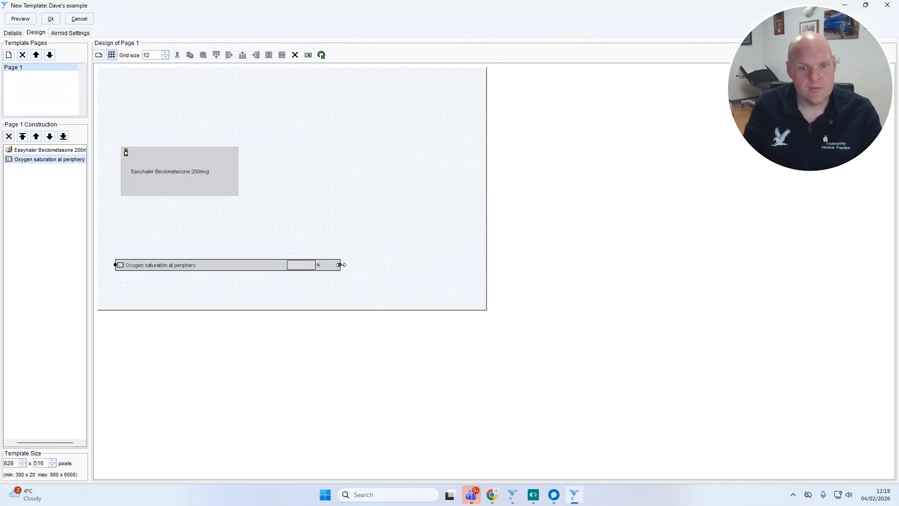
drag(255, 267, 266, 264)
click(209, 265)
click(208, 266)
drag(213, 266, 217, 211)
click(261, 253)
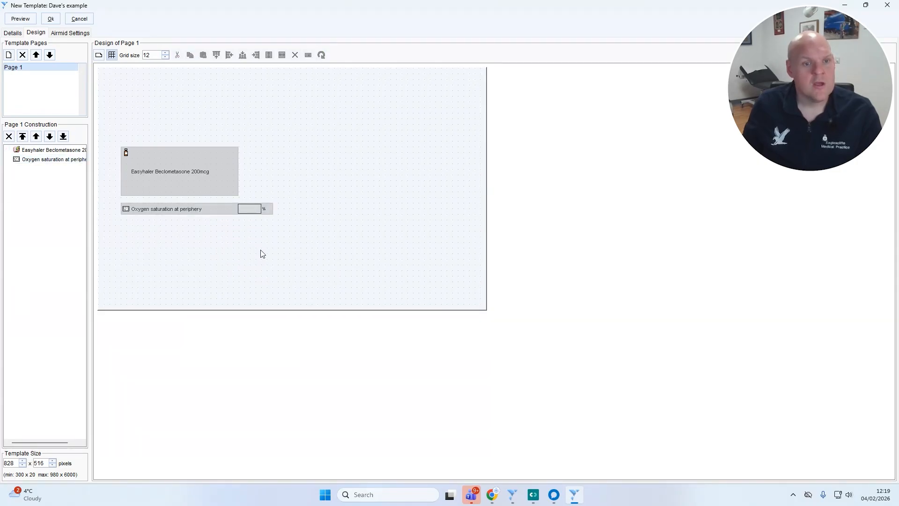
- Add a check box component beneath the oxygen saturation field
click(99, 55)
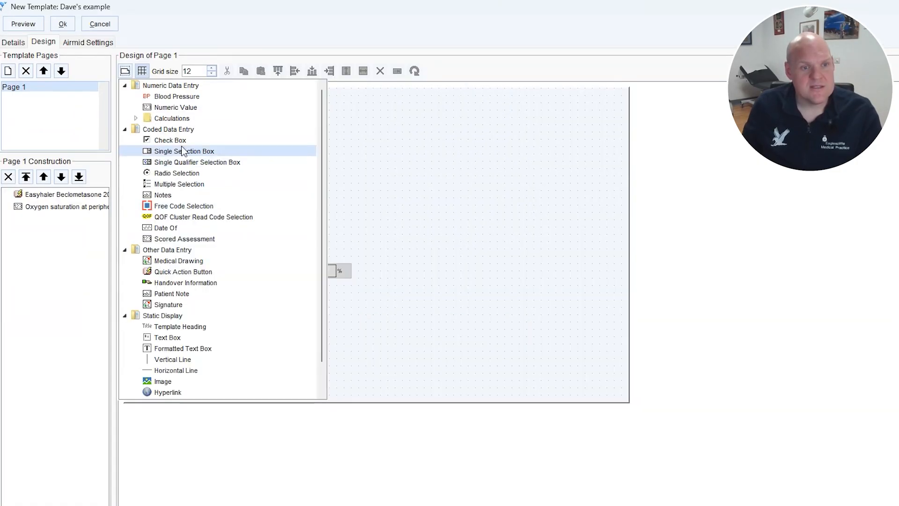
click(145, 115)
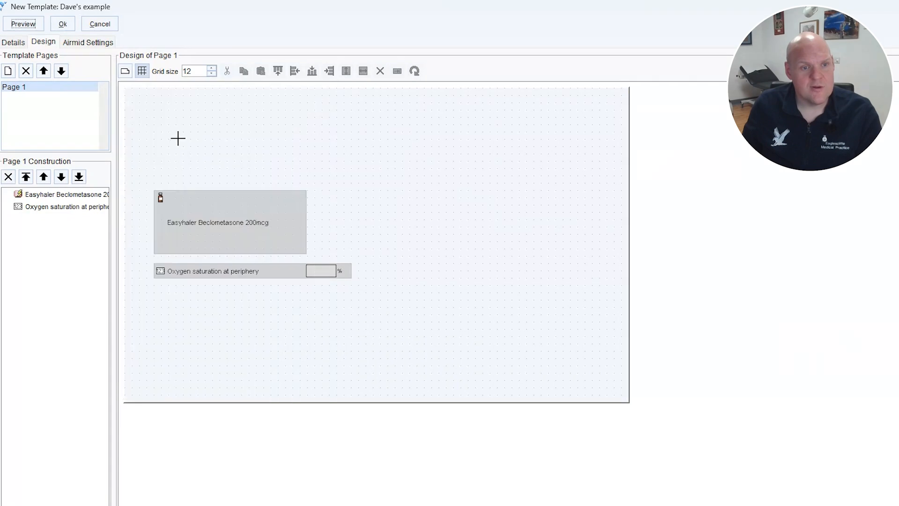
drag(162, 301, 328, 348)
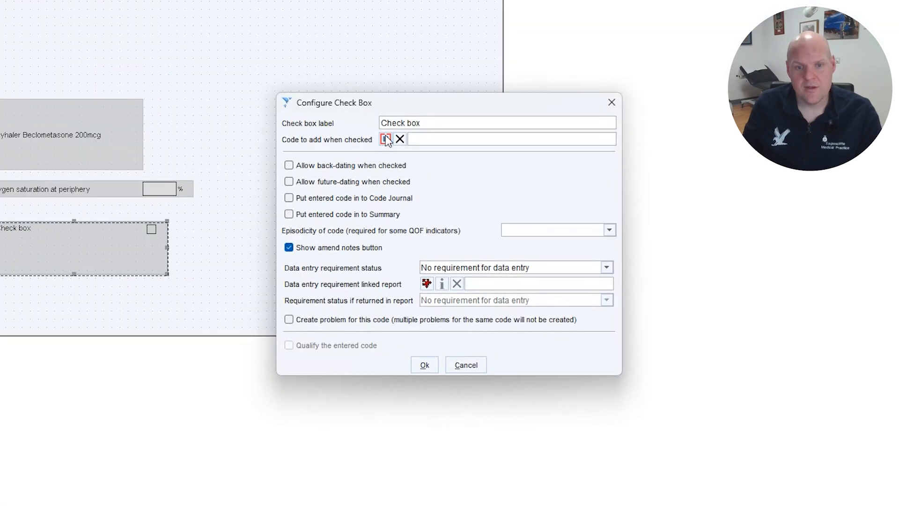
- Find the code with the search term "referral", assign "Fast track cancer referral" to the check box and accept its configuration
click(386, 139)
text(referral)
key(Return)
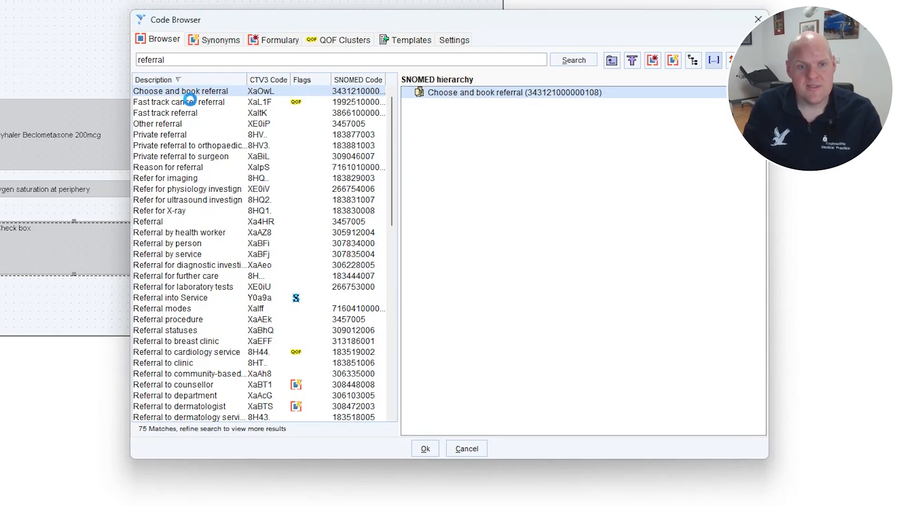
click(190, 101)
click(425, 450)
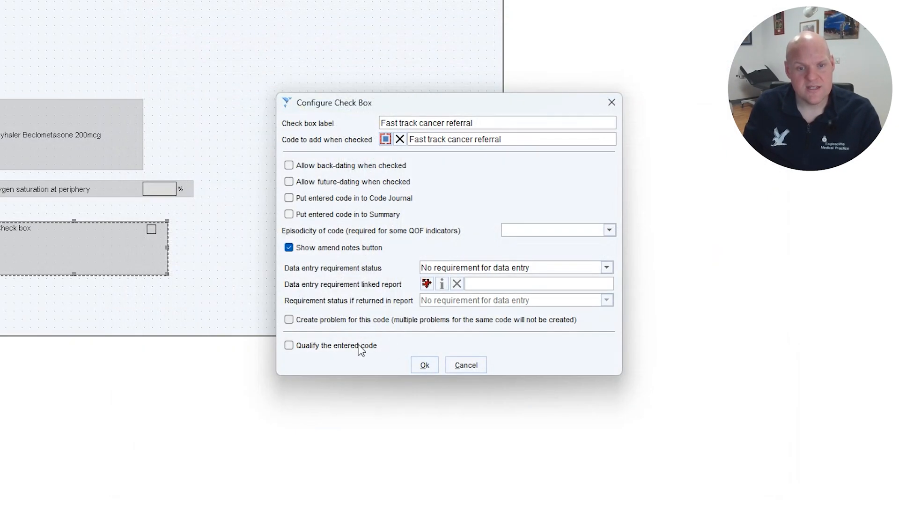
click(412, 366)
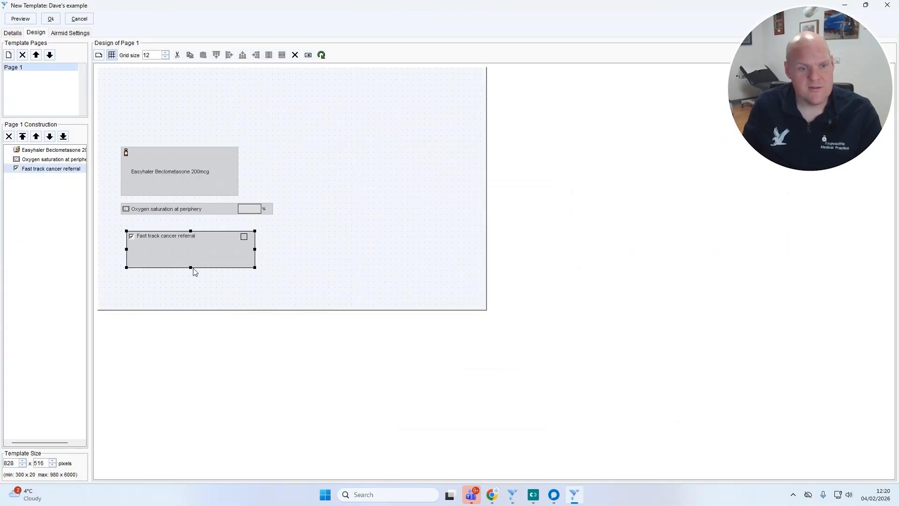
- Reduce the fast track cancer referral check box to one line in height and test ticking it in the template preview
drag(190, 268, 186, 242)
click(20, 18)
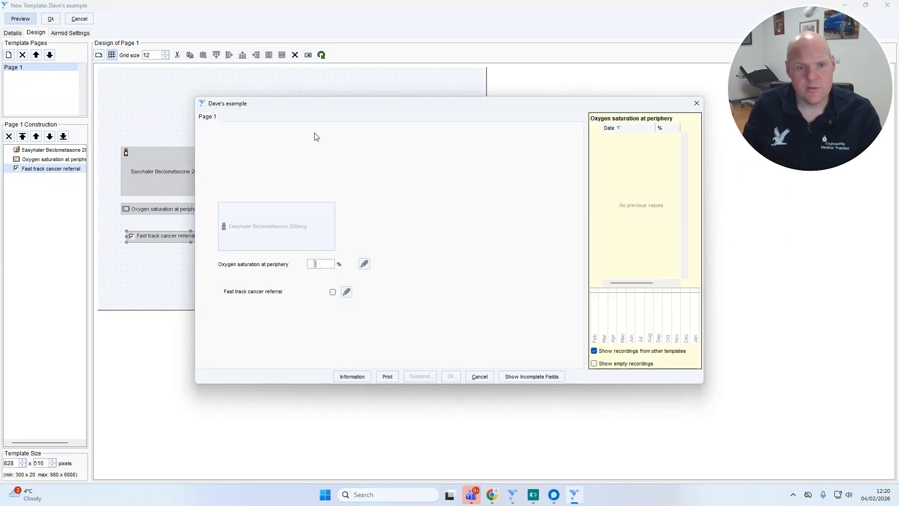
click(333, 295)
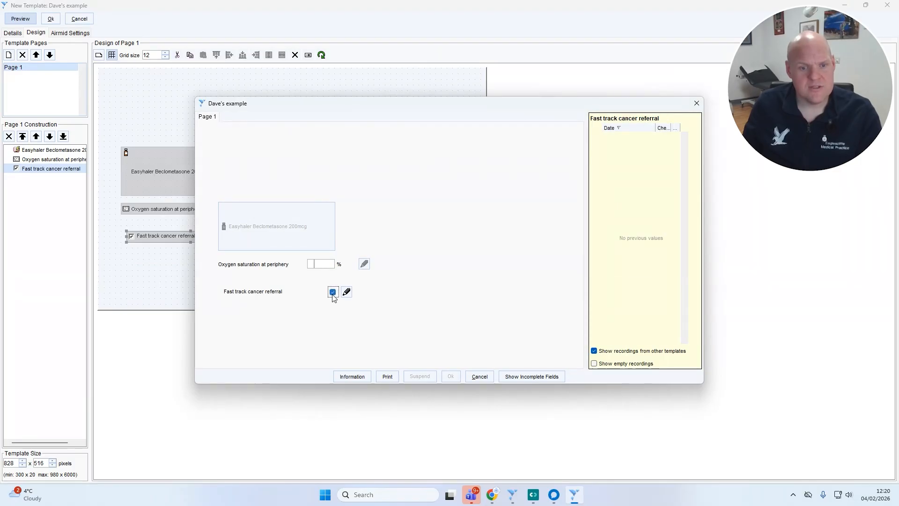
click(332, 292)
click(469, 376)
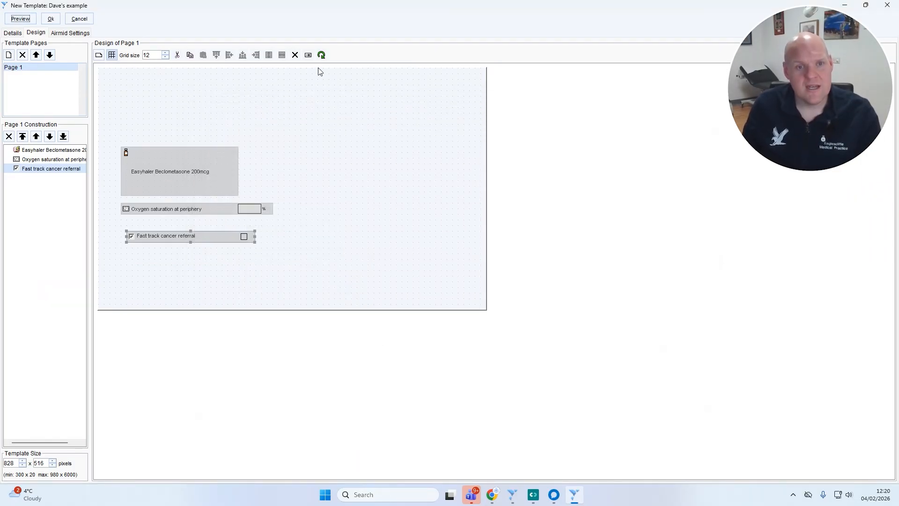
click(204, 190)
click(312, 165)
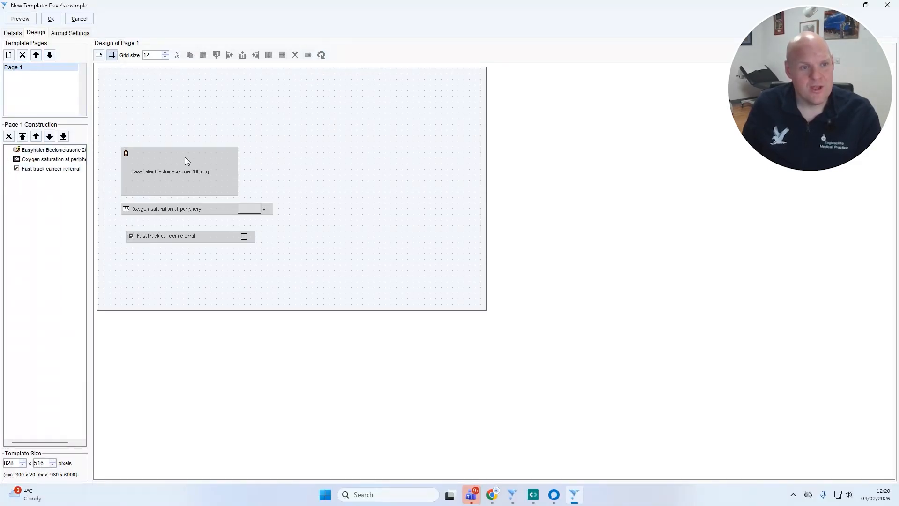
- Add a quick action button beside the Easyhaler button, level with its upper edge
click(100, 55)
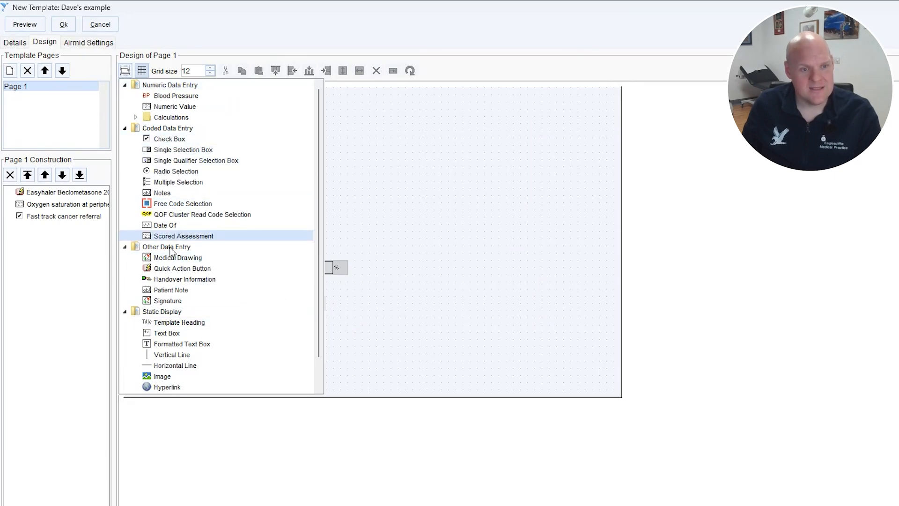
click(165, 269)
mouse_move(355, 188)
mouse_down()
mouse_move(456, 237)
mouse_move(495, 241)
mouse_up()
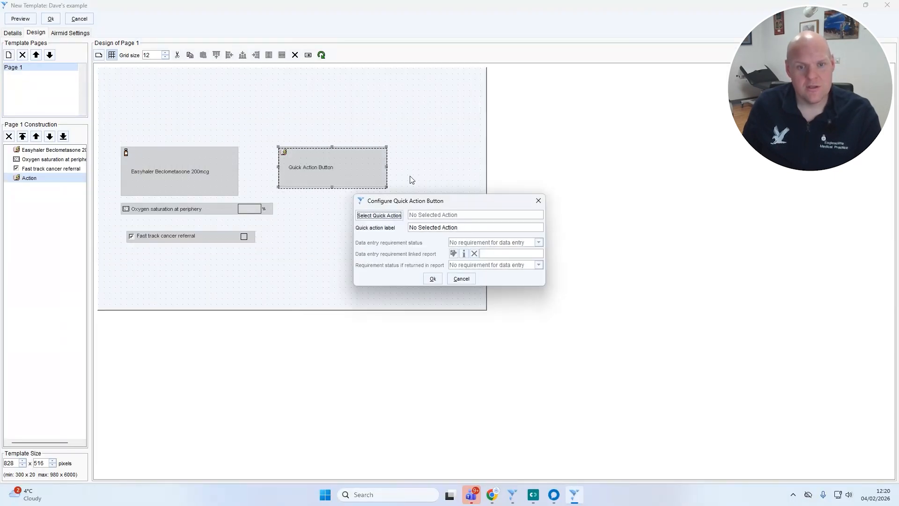
- Assign the New Letter action "Specific Word letter template" to the button, using the Emergency Admission Letter template from Target Health Solutions / Urgent care
click(393, 216)
click(386, 136)
text(letter)
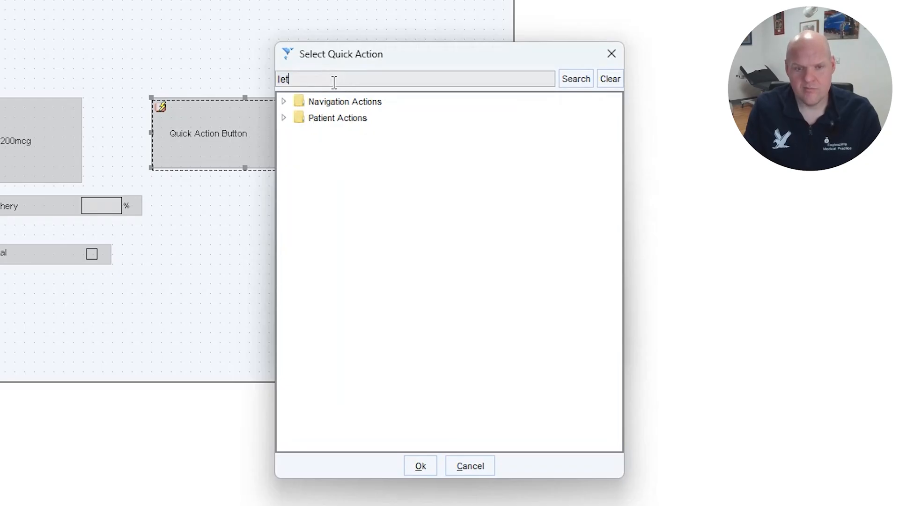
key(Return)
click(365, 76)
text(word)
key(Return)
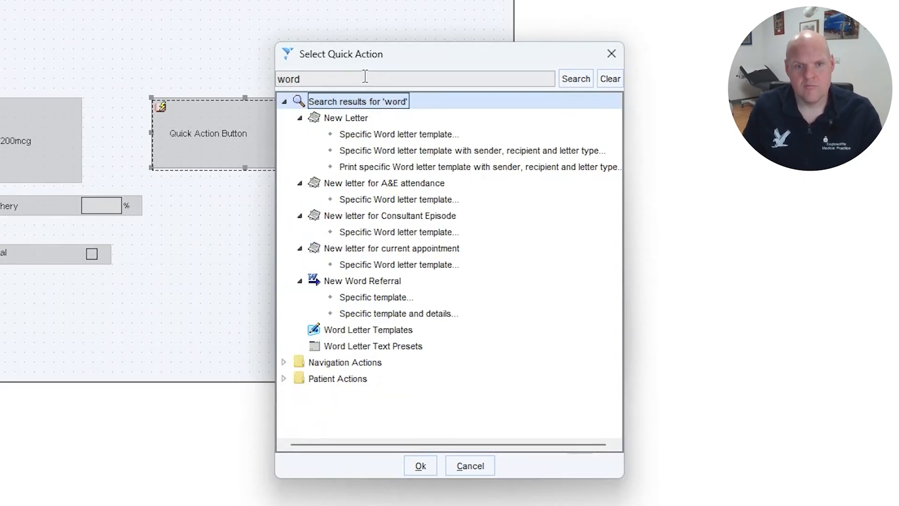
click(429, 135)
click(421, 466)
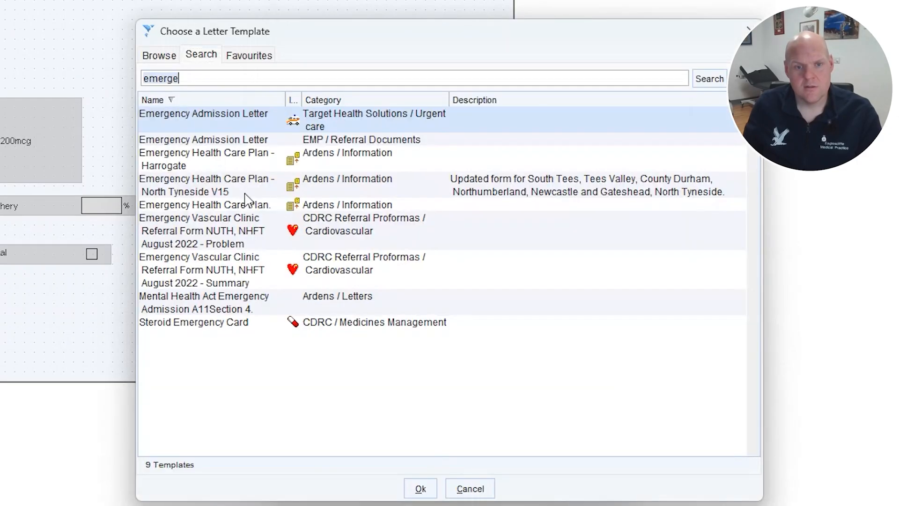
click(328, 129)
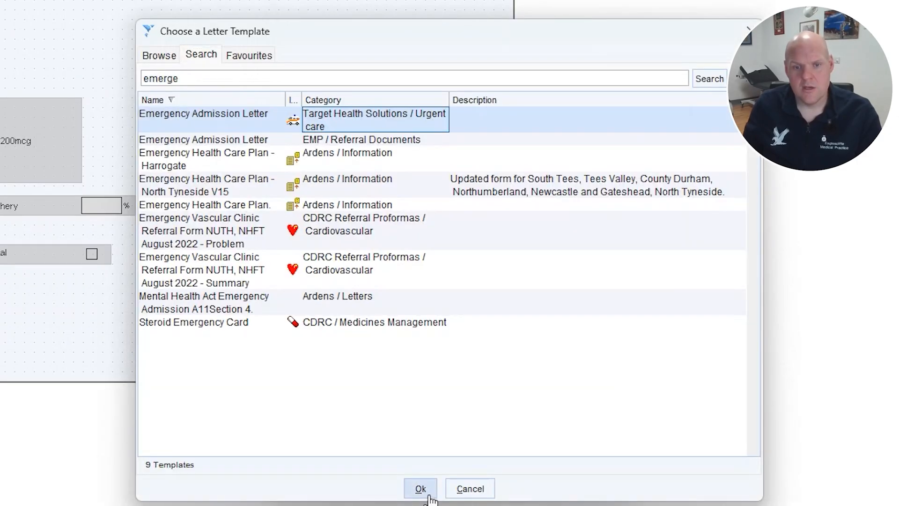
click(428, 495)
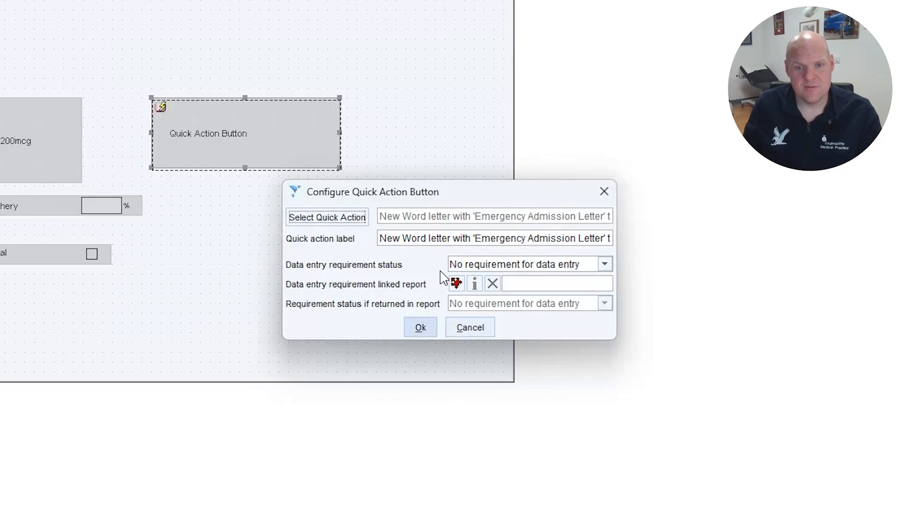
- Shorten the quick action label to "Emergency Admission Letter" and accept the button's configuration
click(454, 240)
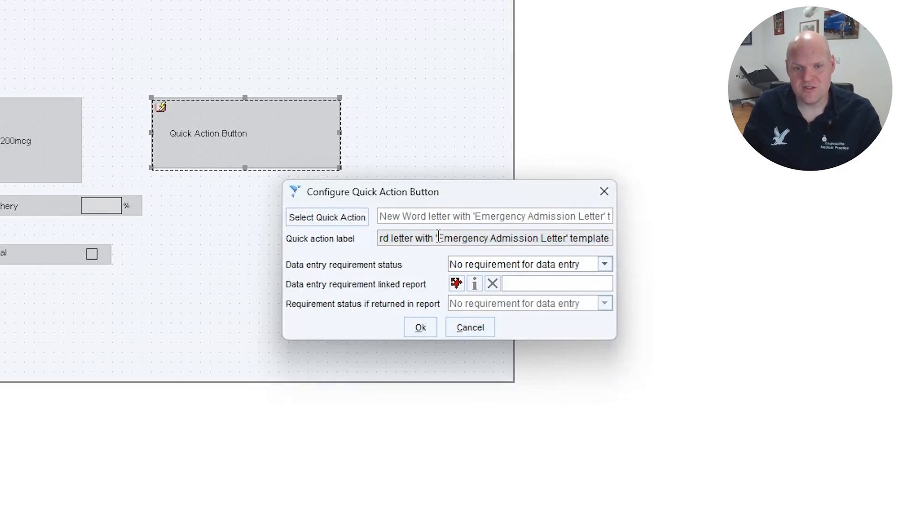
drag(438, 238, 321, 234)
key(BackSpace)
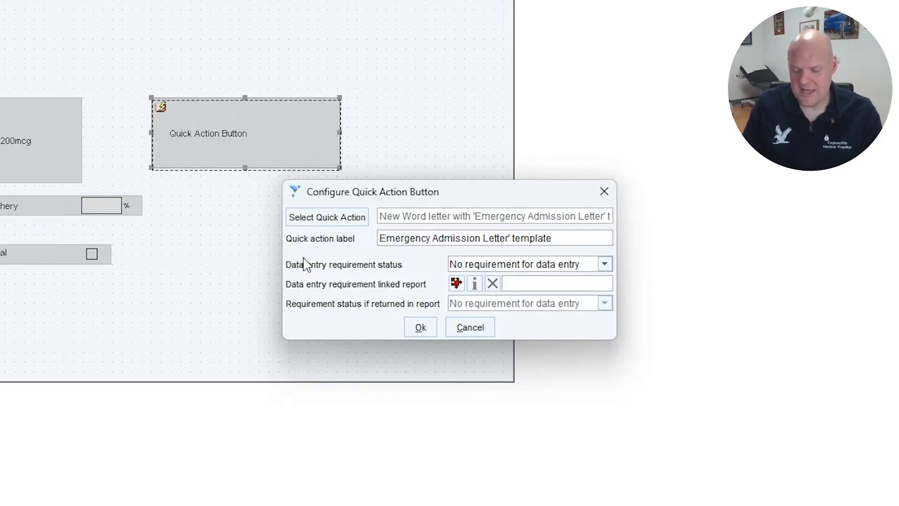
key(BackSpace)
key(BackSpace)
key(BackSpace)
key(BackSpace)
key(BackSpace)
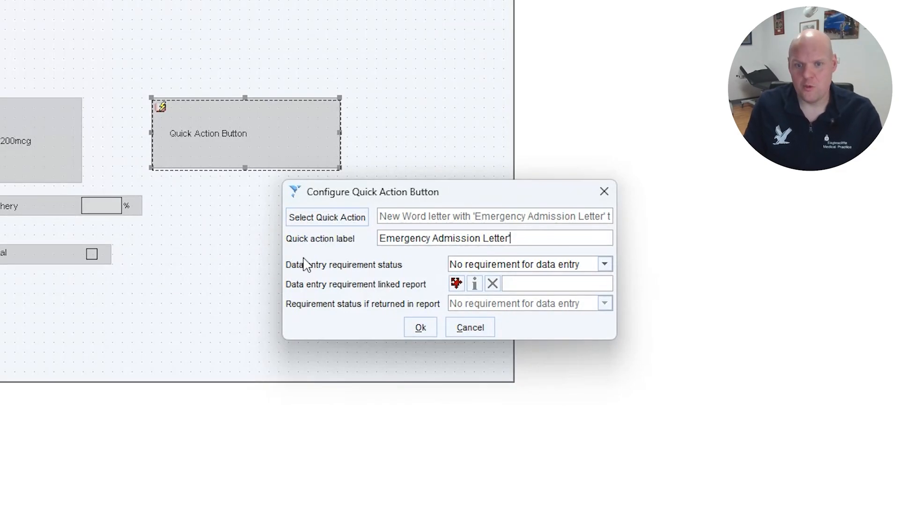
click(419, 333)
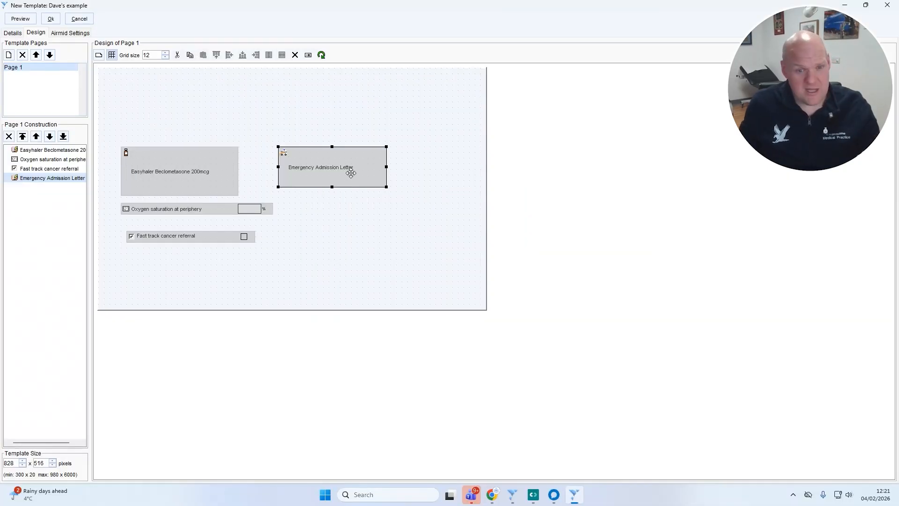
- Add a dependency making the Emergency Admission Letter button active when the Fast track cancer referral field is populated
right_click(351, 173)
click(378, 329)
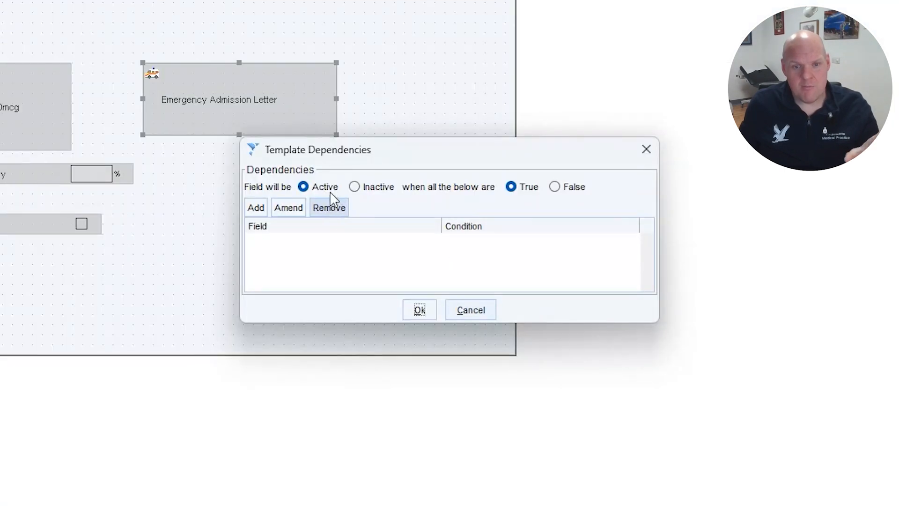
click(255, 209)
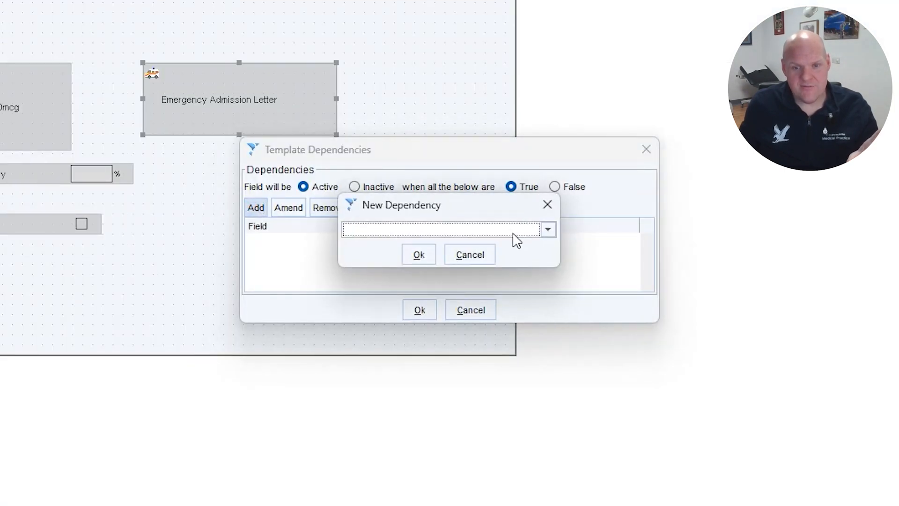
click(513, 234)
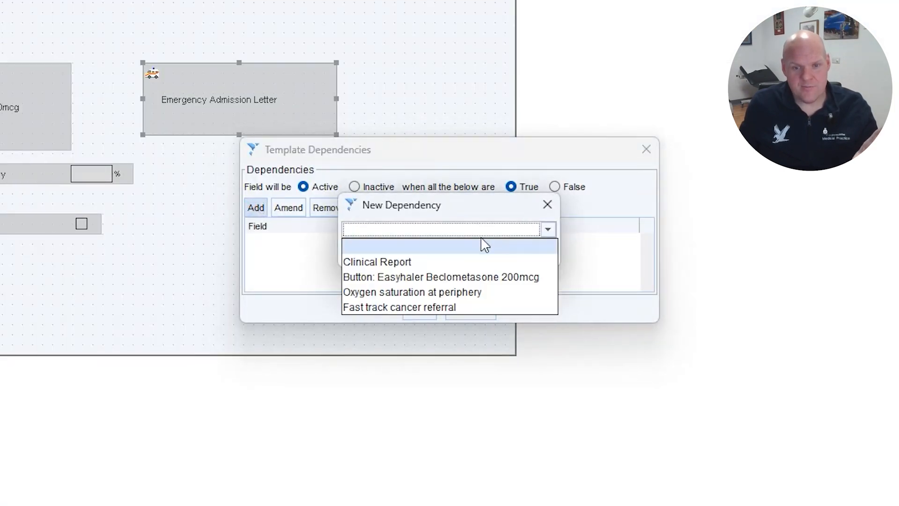
click(406, 307)
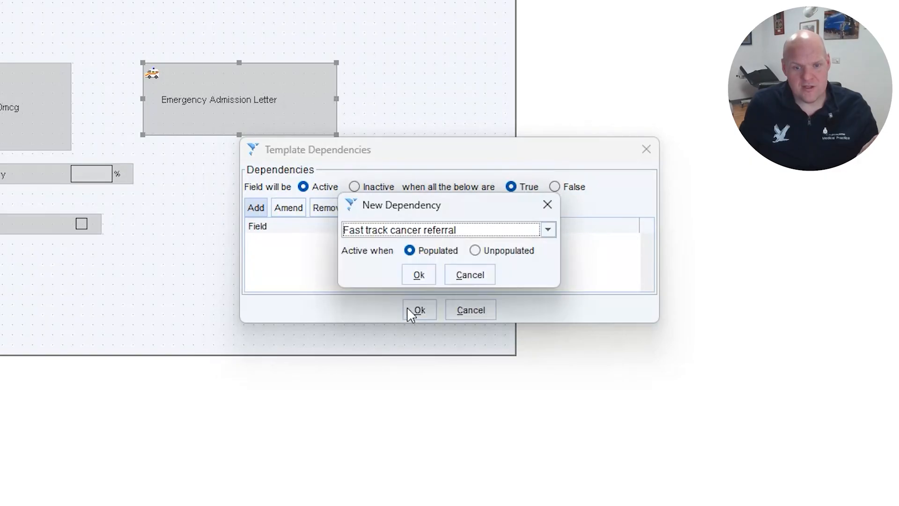
click(419, 276)
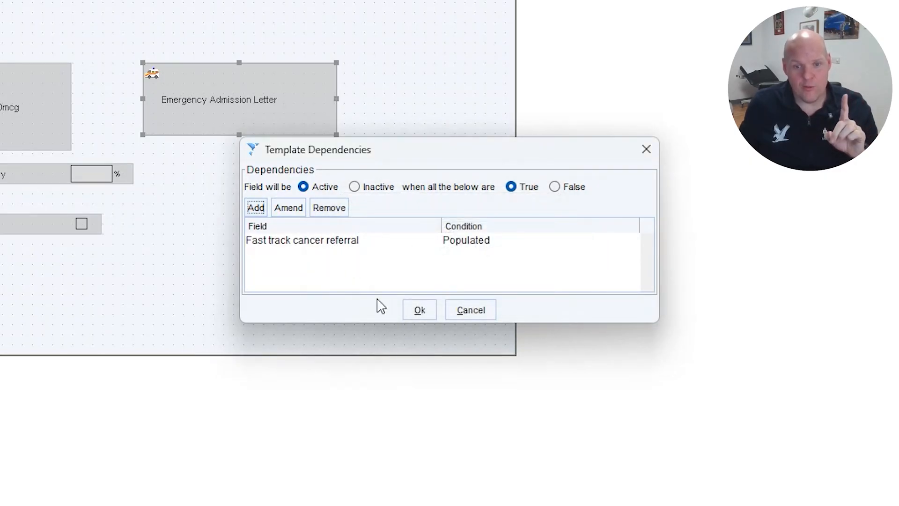
click(419, 318)
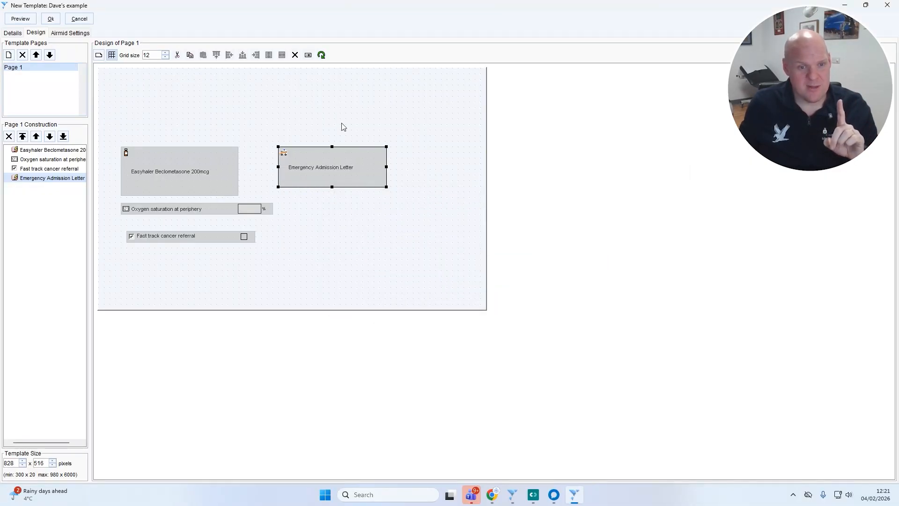
- Preview the template and tick Fast track cancer referral to check the Emergency Admission Letter button's dependency
click(20, 19)
click(331, 292)
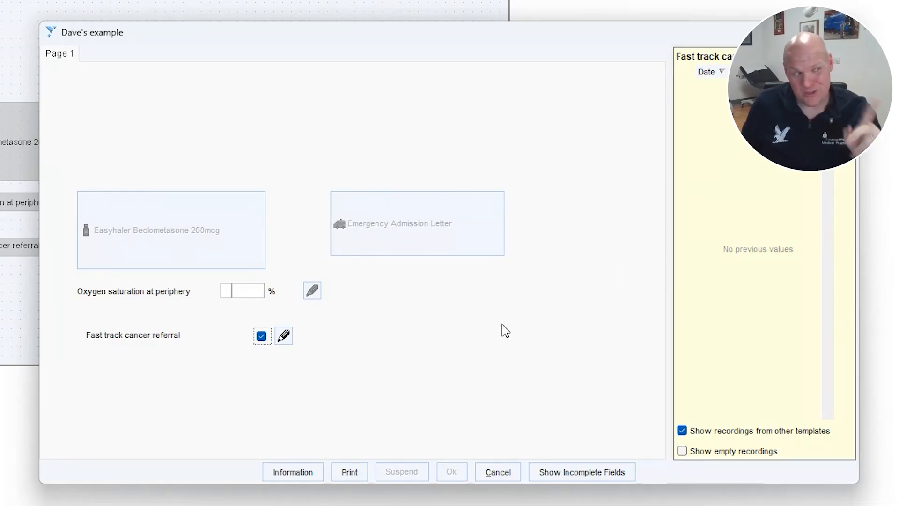
click(497, 471)
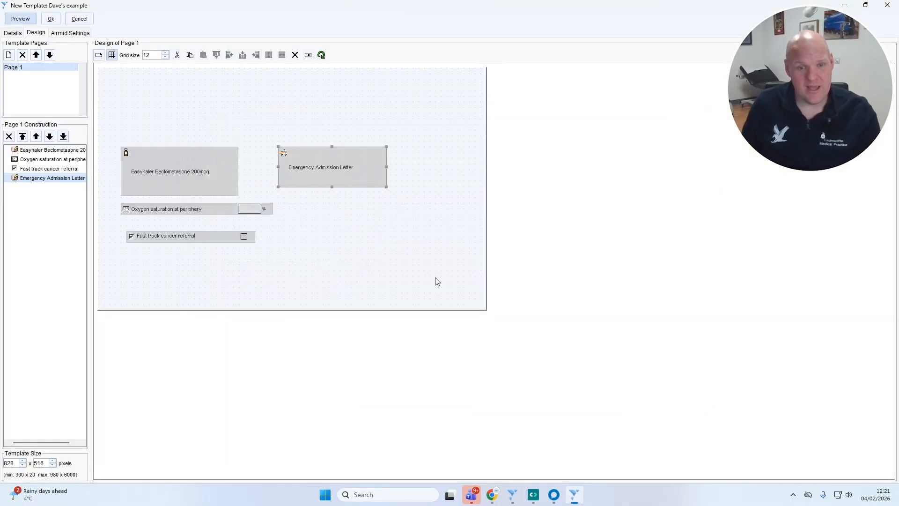
right_click(330, 165)
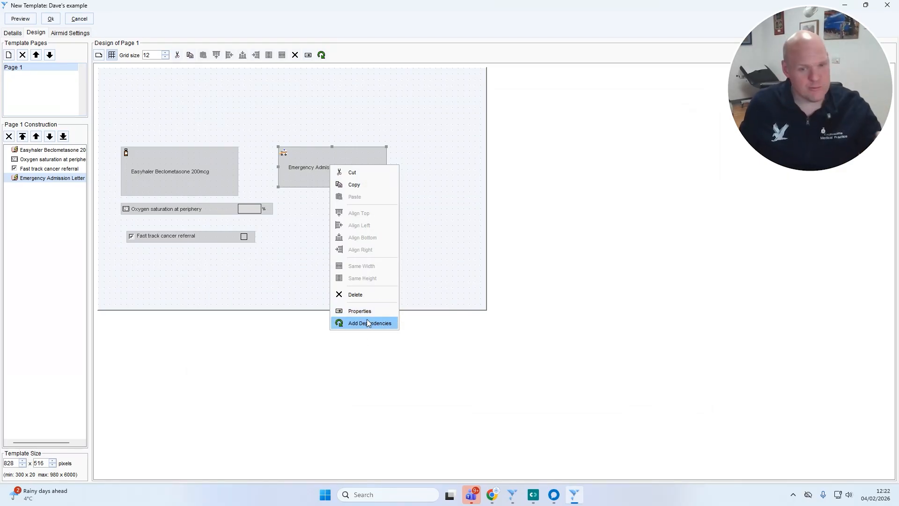
click(286, 271)
click(291, 274)
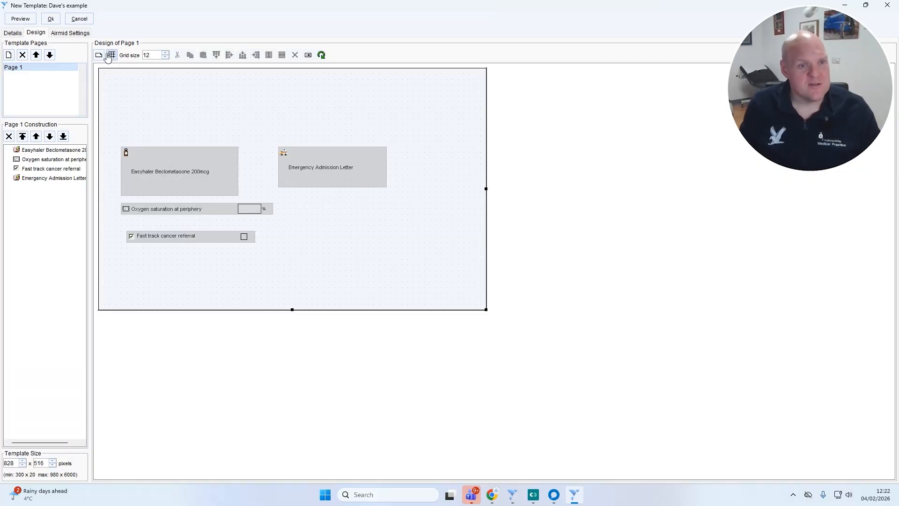
- Add a formatted text box across the upper part of the page, above the two quick action buttons
click(100, 56)
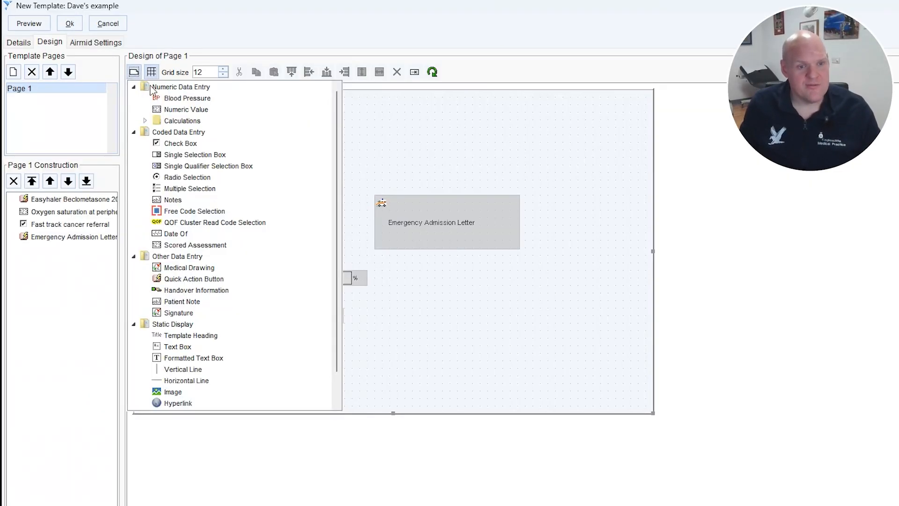
click(180, 403)
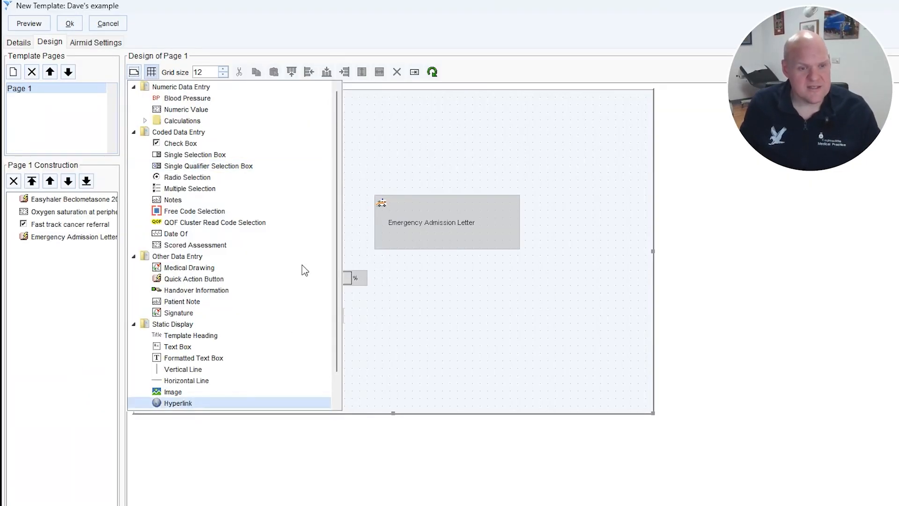
scroll(332, 291, down, 1)
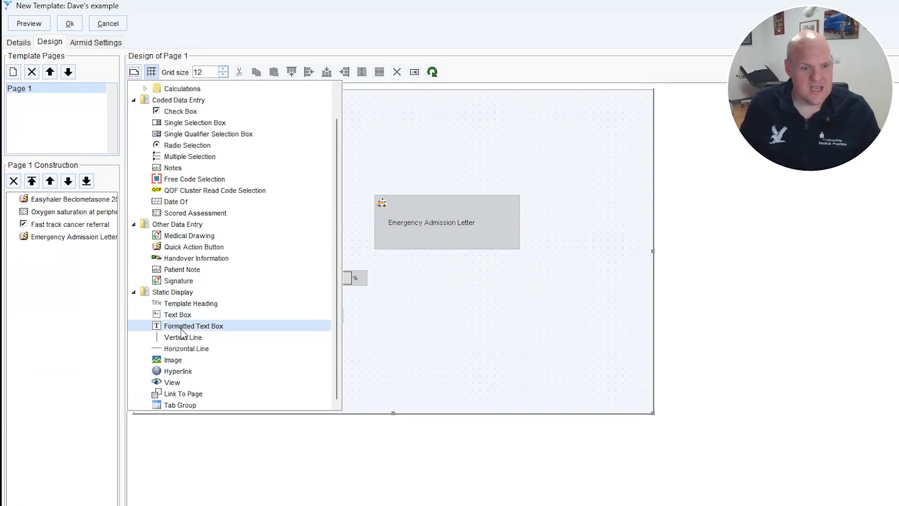
click(181, 328)
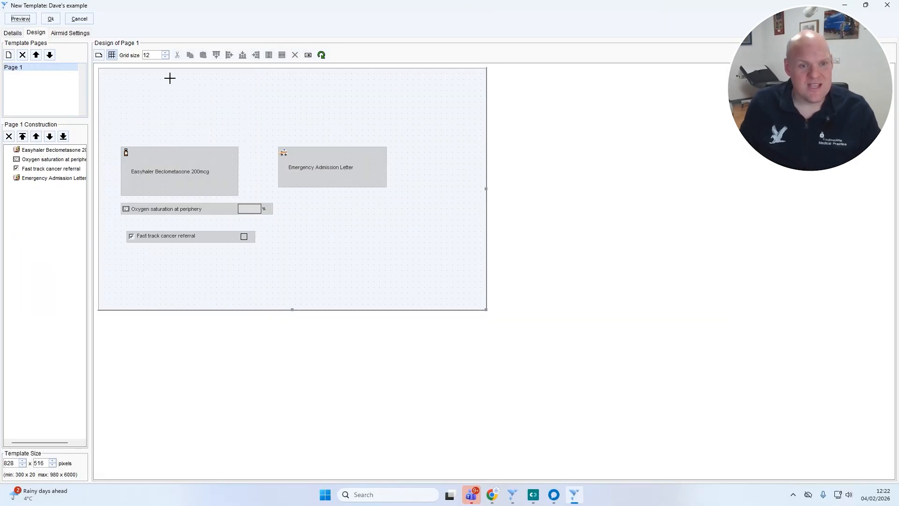
drag(170, 79, 361, 122)
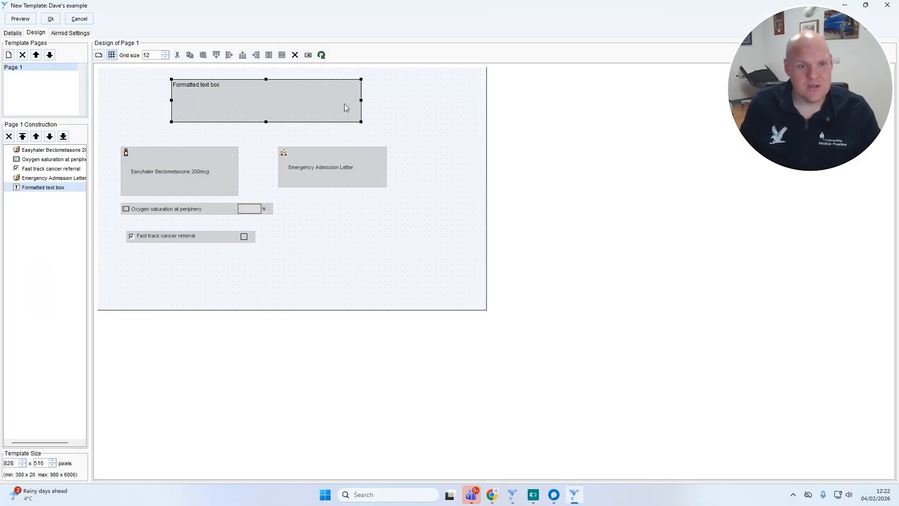
- Replace the formatted text box's placeholder with a title made of the author's first name in possessive form followed by "fab template"
double_click(258, 103)
drag(339, 208, 216, 195)
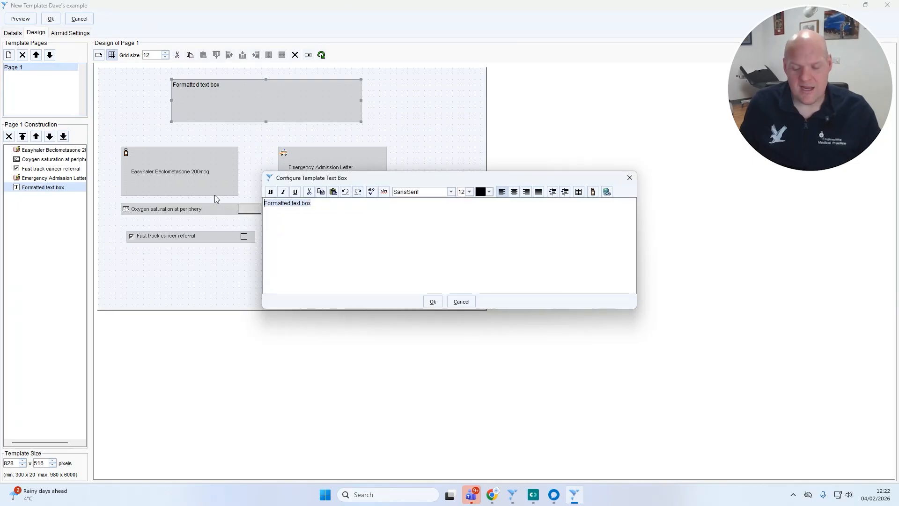
text(Dav)
text(e's fab template)
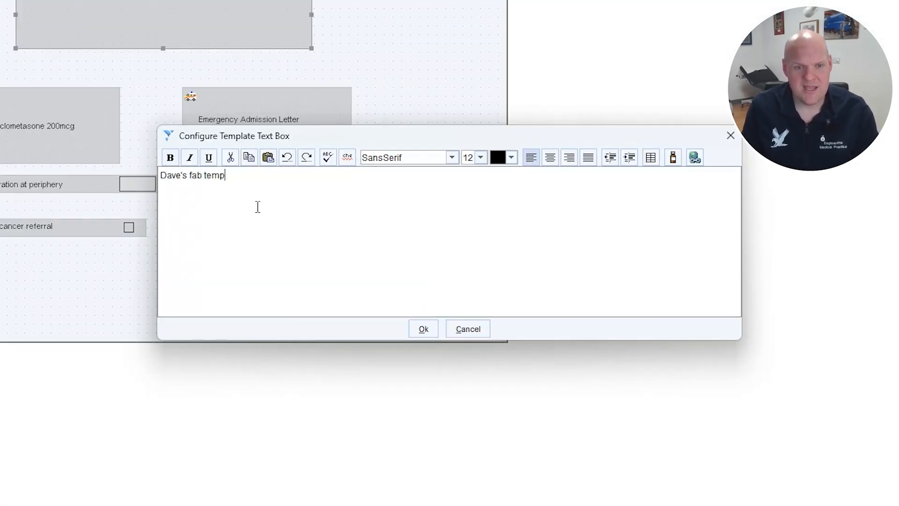
- Centre the title text, make it bold, set its font size to 26 and accept the text box configuration
drag(248, 178, 63, 179)
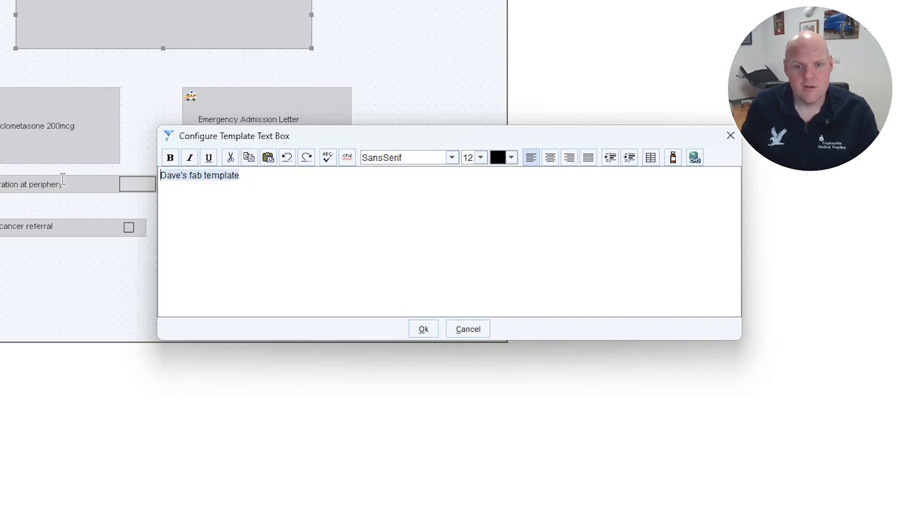
click(551, 158)
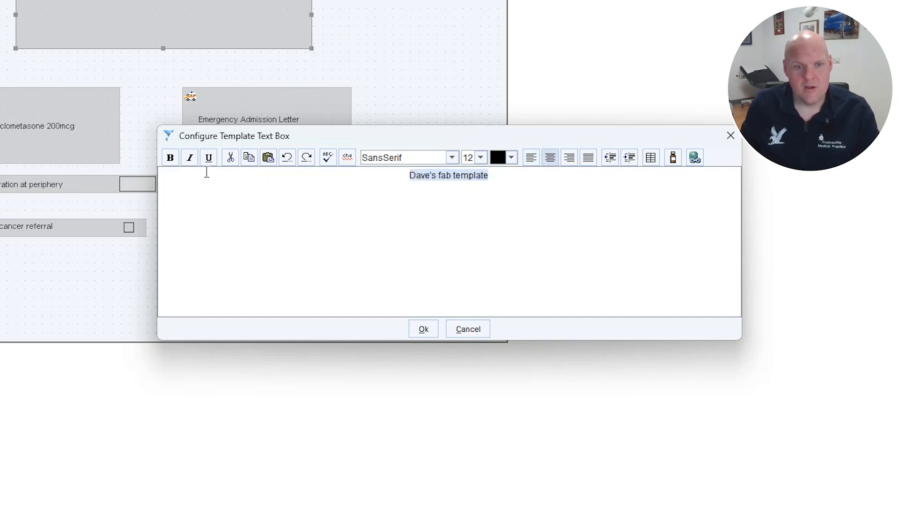
click(169, 158)
click(481, 158)
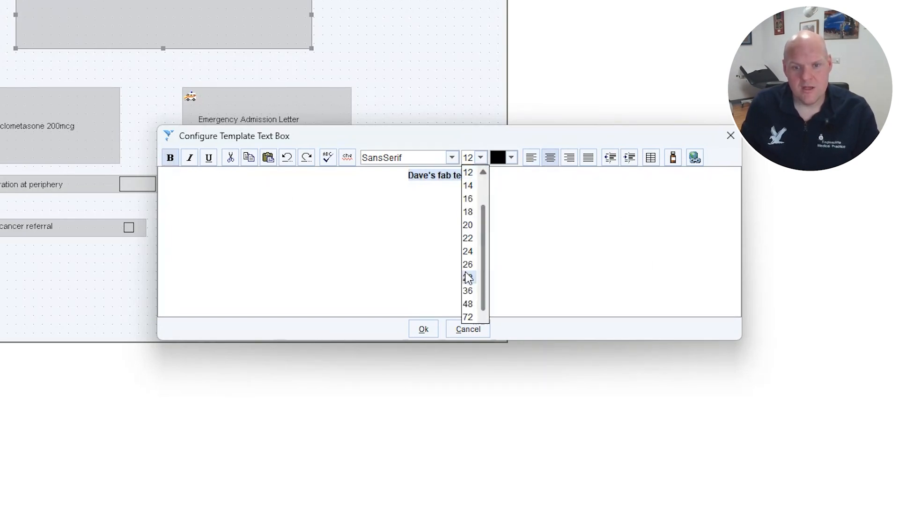
click(467, 263)
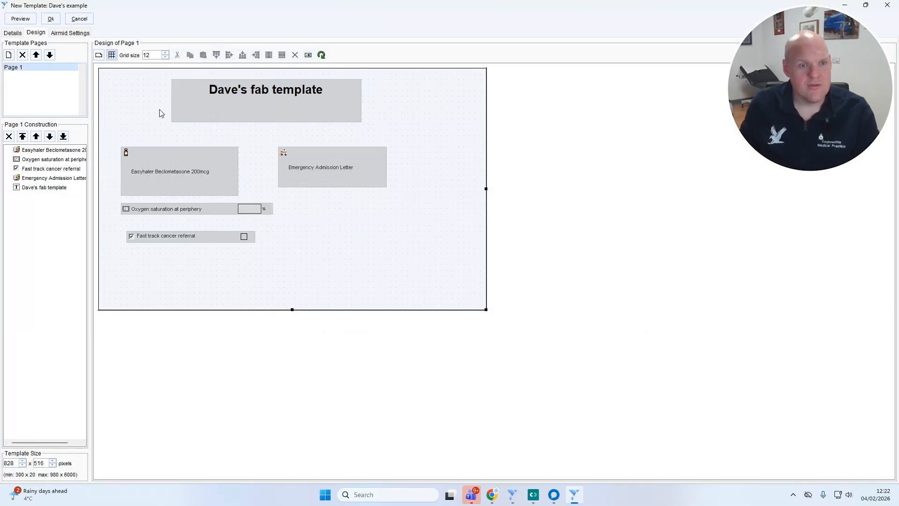
click(158, 109)
click(117, 90)
click(114, 92)
right_click(121, 90)
click(110, 105)
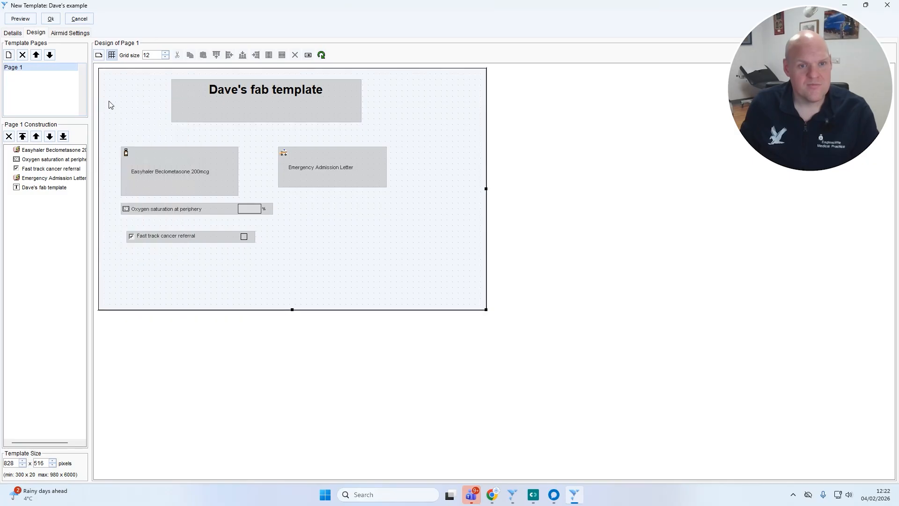
- Open the configuration of Page 1 and rename the page as "Front page"
click(35, 68)
double_click(34, 70)
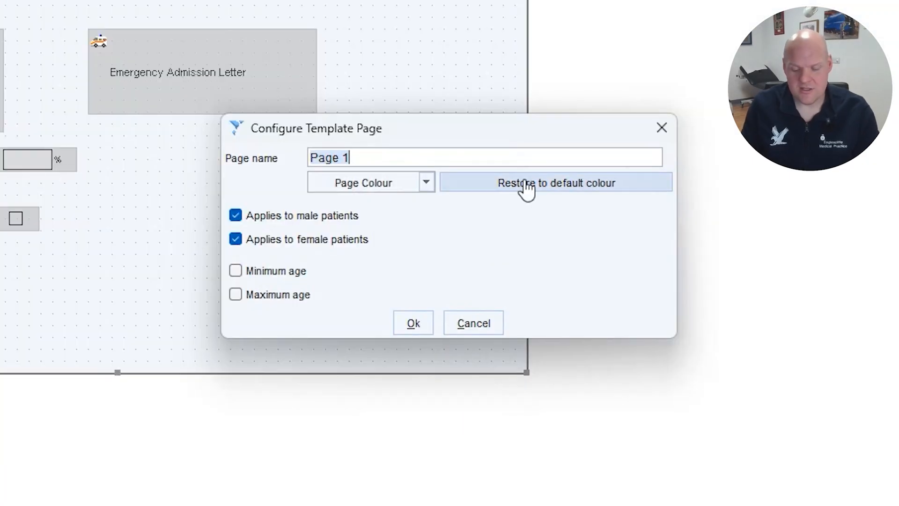
key(BackSpace)
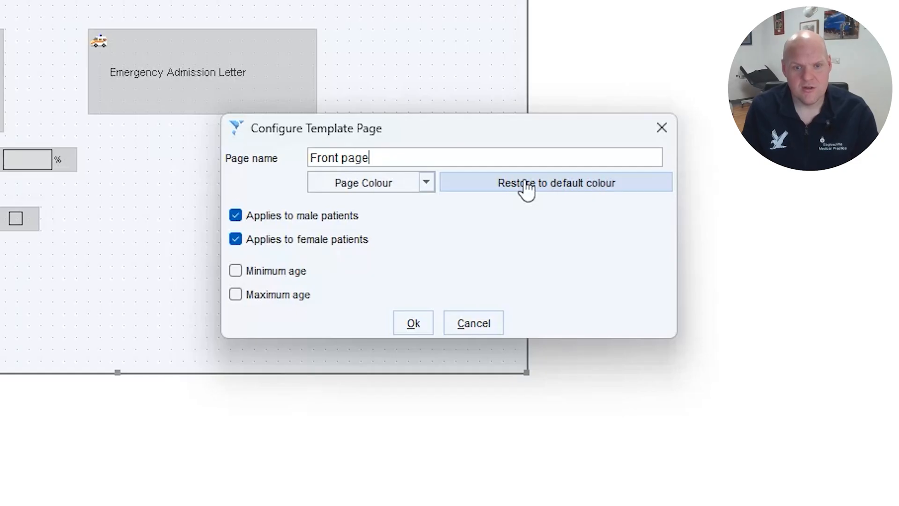
- Set the front page's colour to bright green, accept the page configuration and check the result in a template preview
click(415, 192)
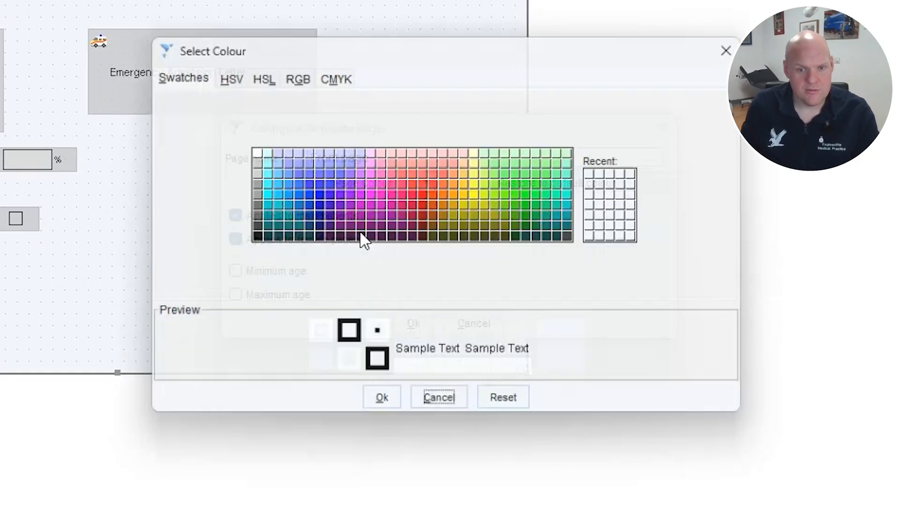
click(522, 183)
click(389, 408)
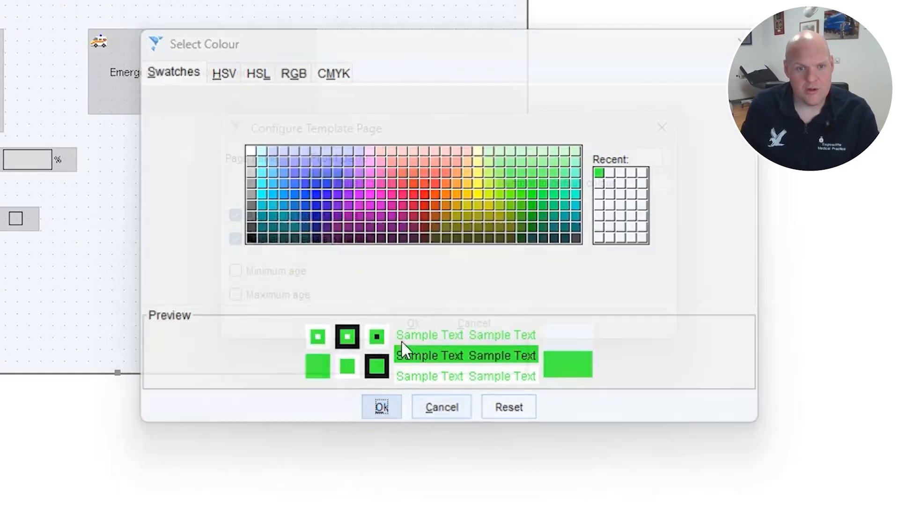
click(413, 323)
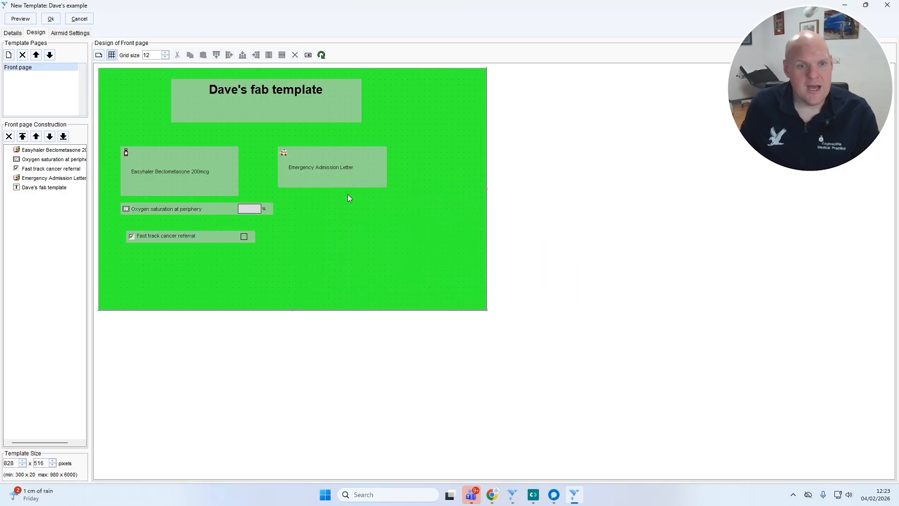
click(18, 19)
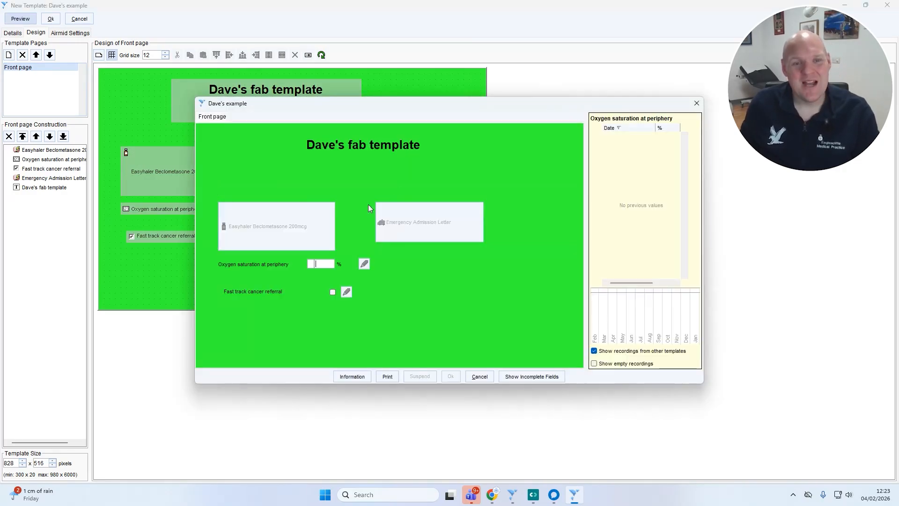
click(482, 378)
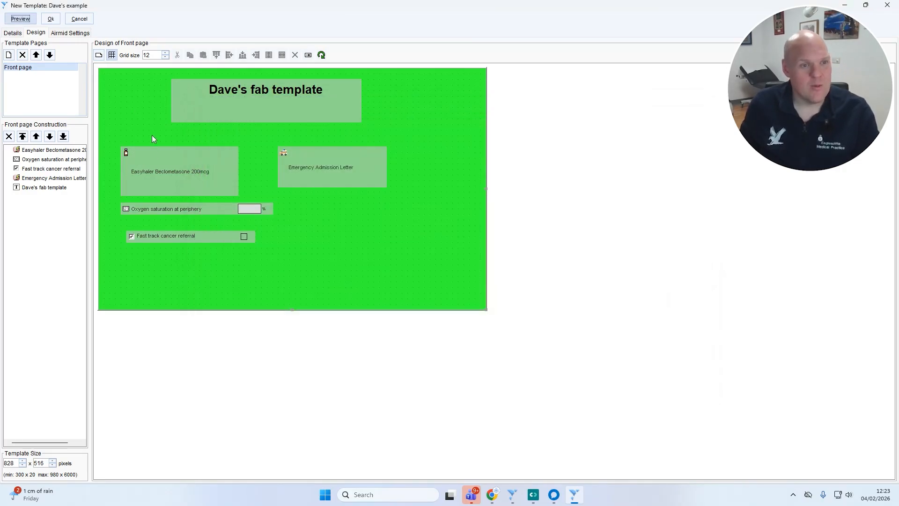
- Add a second page to the template and view it in the template preview
click(9, 55)
click(29, 67)
click(21, 19)
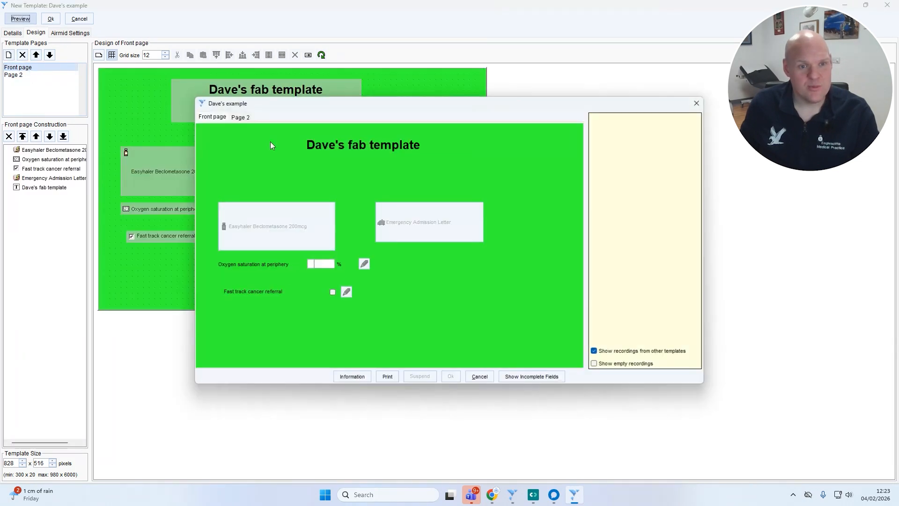
click(239, 117)
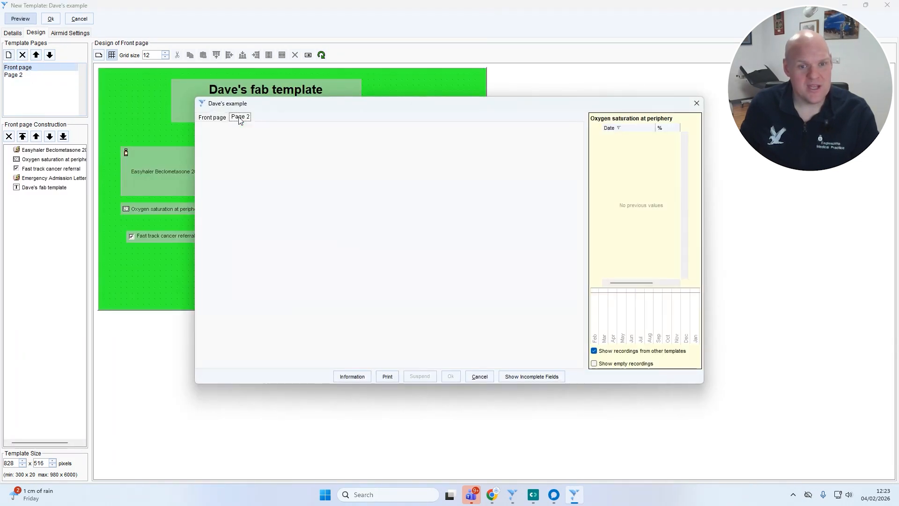
click(477, 376)
- Insert the eagle.jpeg image from the image library and place it in the lower-right area of the front page
click(99, 55)
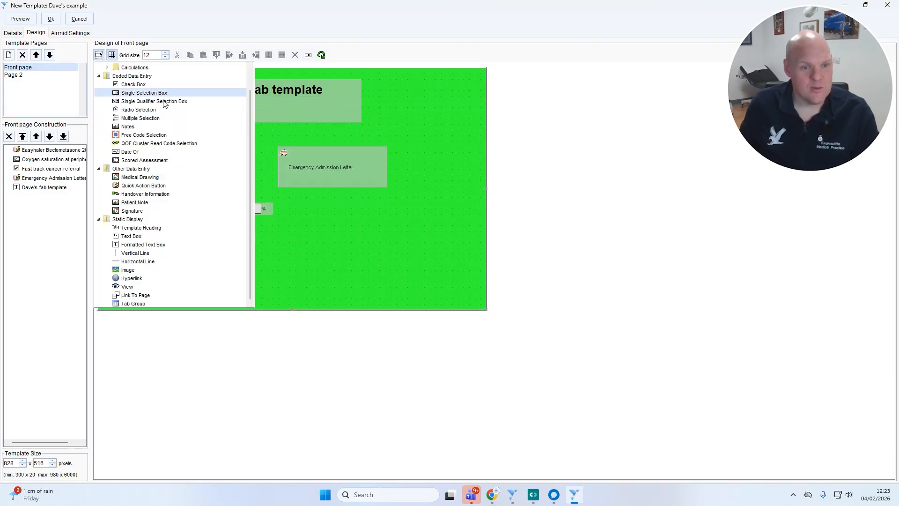
click(136, 270)
drag(391, 252, 458, 301)
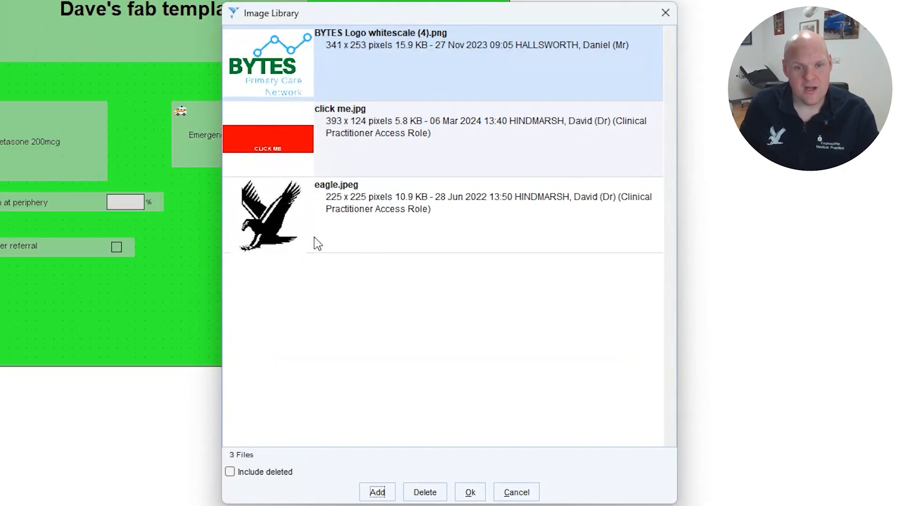
double_click(266, 221)
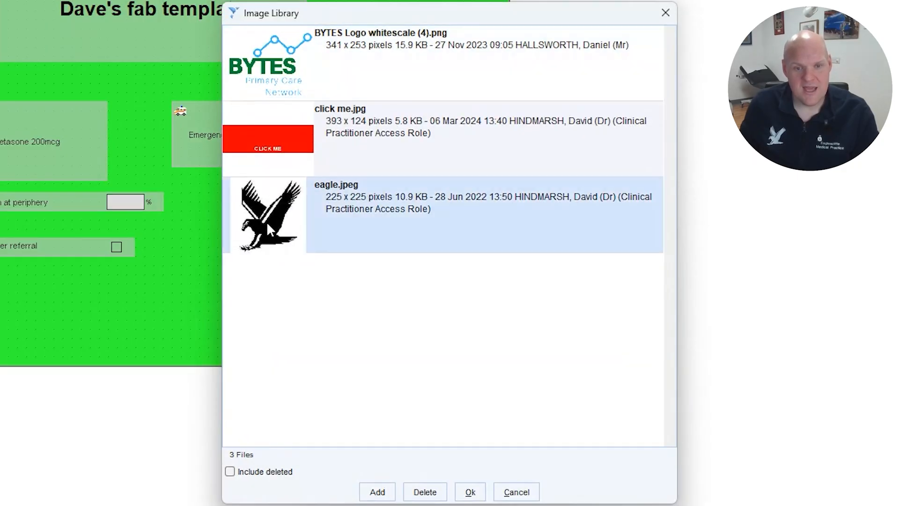
click(422, 405)
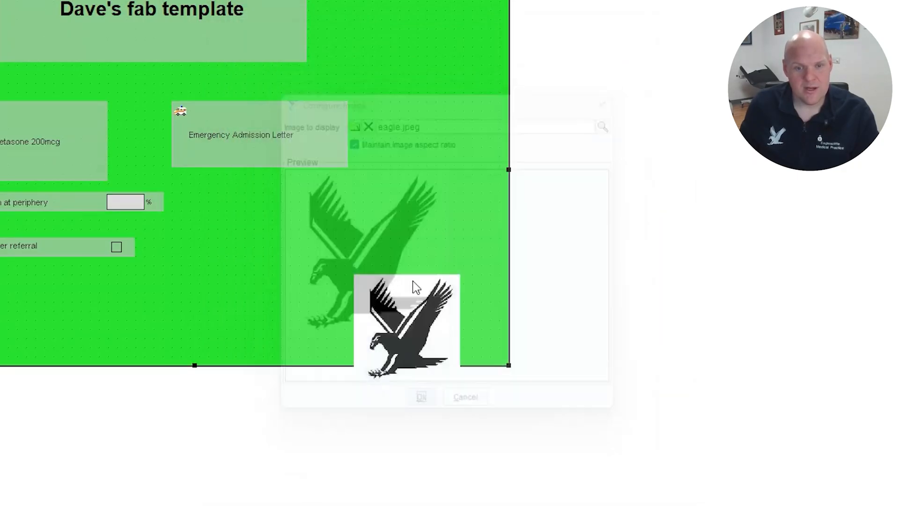
drag(421, 290, 427, 263)
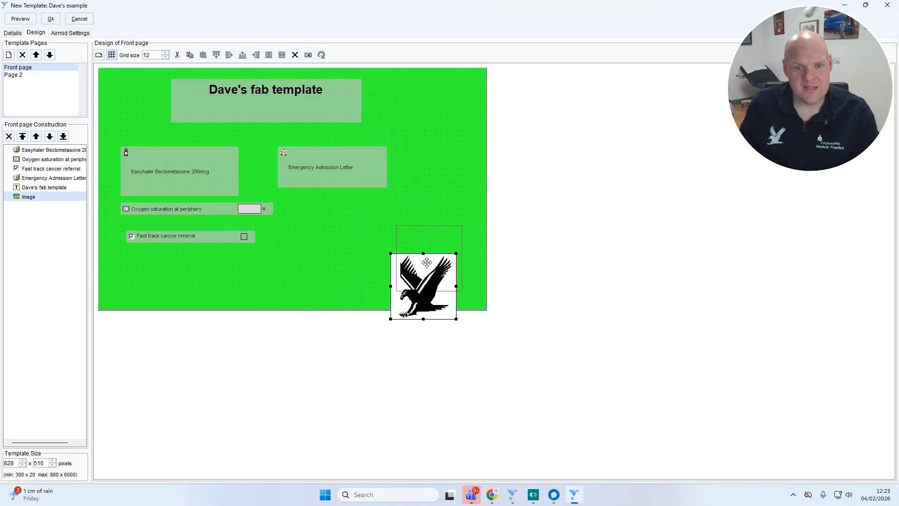
click(372, 266)
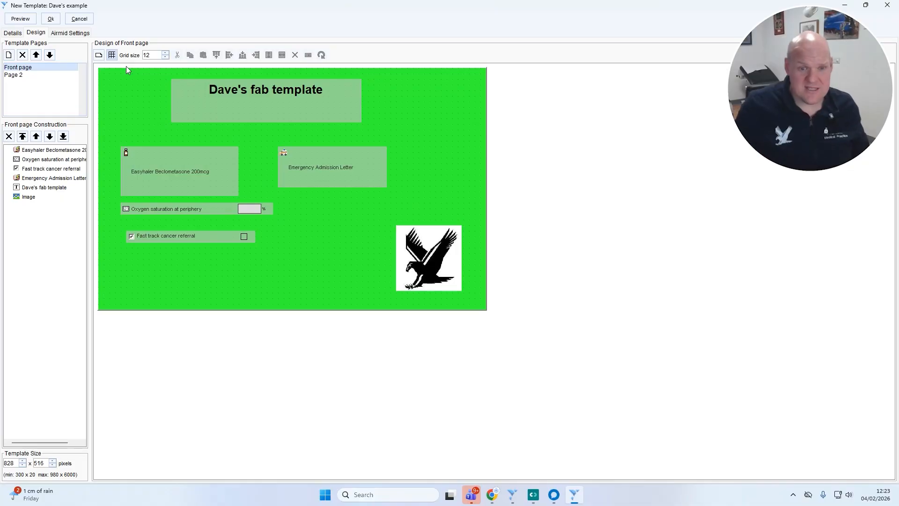
right_click(296, 156)
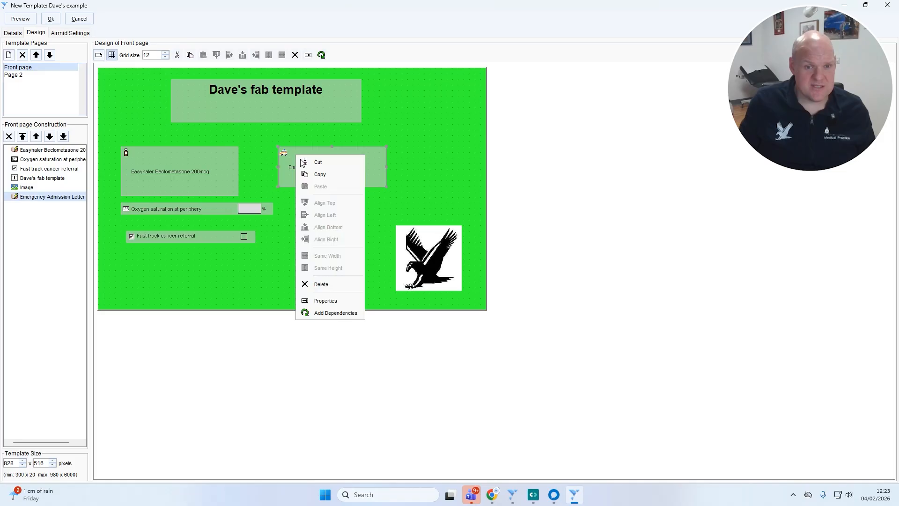
click(202, 276)
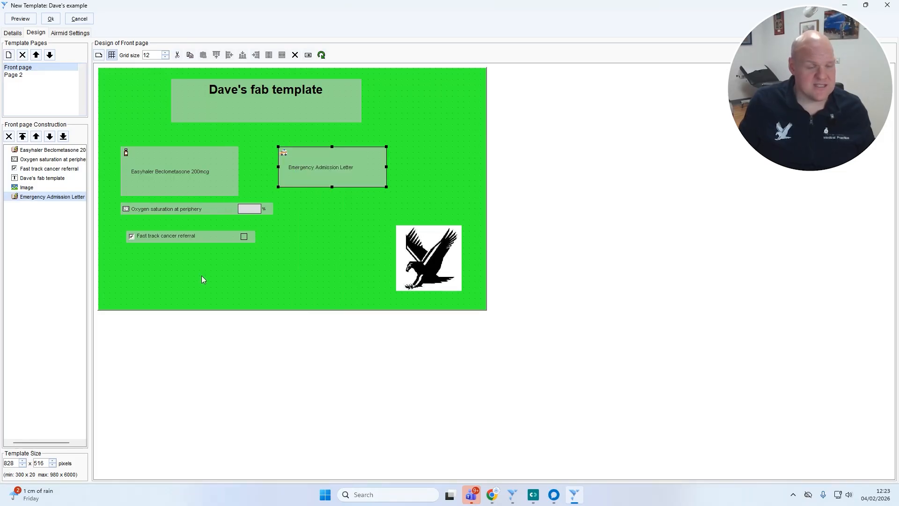